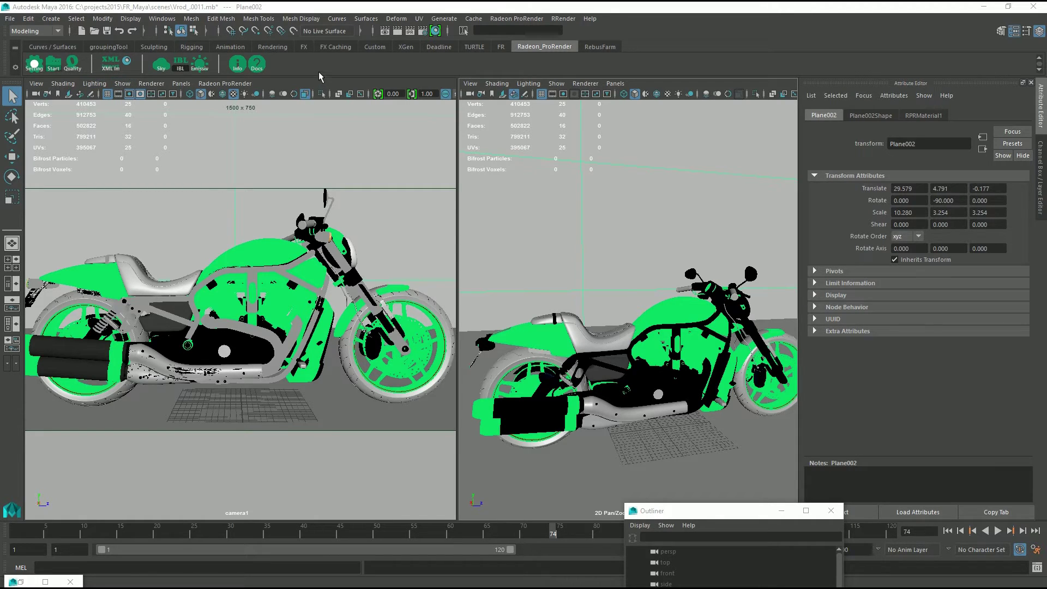
Select the motorcycle's fuel tank and extend the selection to its whole OrangePaint group.
{"action": "left_click", "coordinate": [683, 303]}
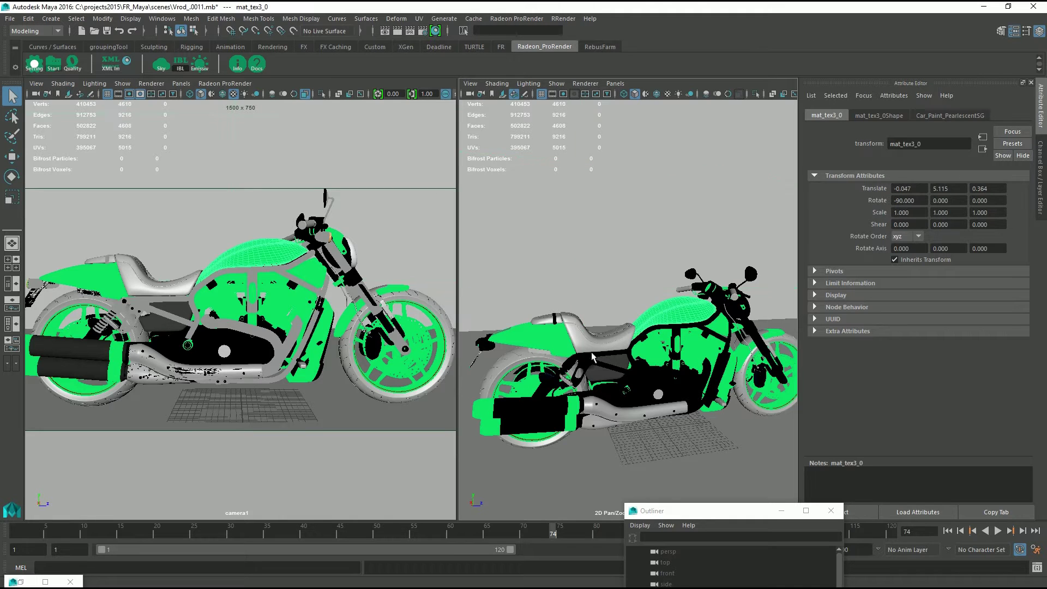
{"action": "left_click", "coordinate": [531, 343]}
{"action": "left_click", "coordinate": [701, 345]}
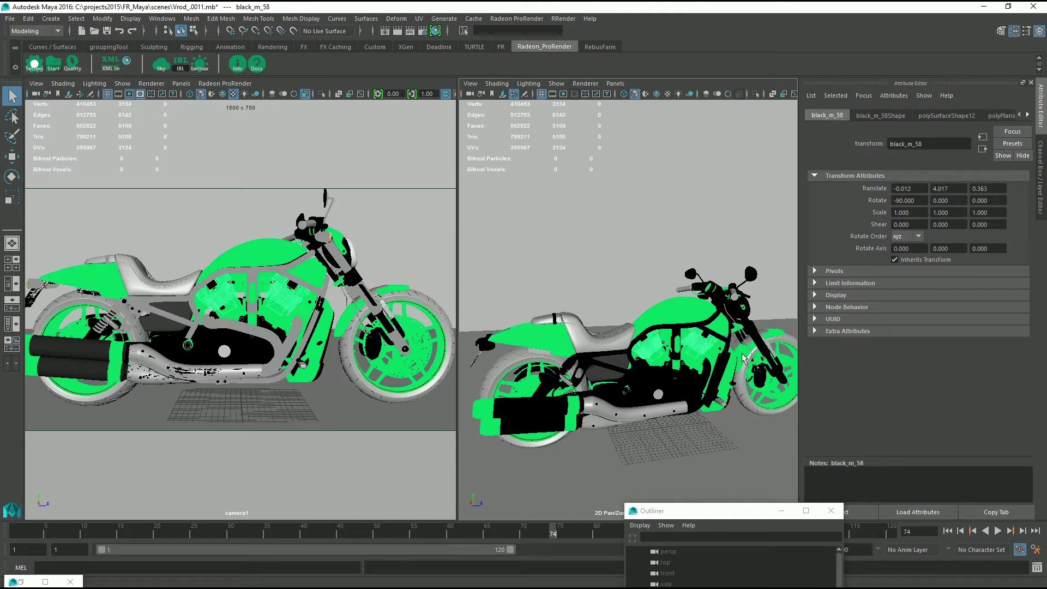
{"action": "left_click", "coordinate": [675, 313]}
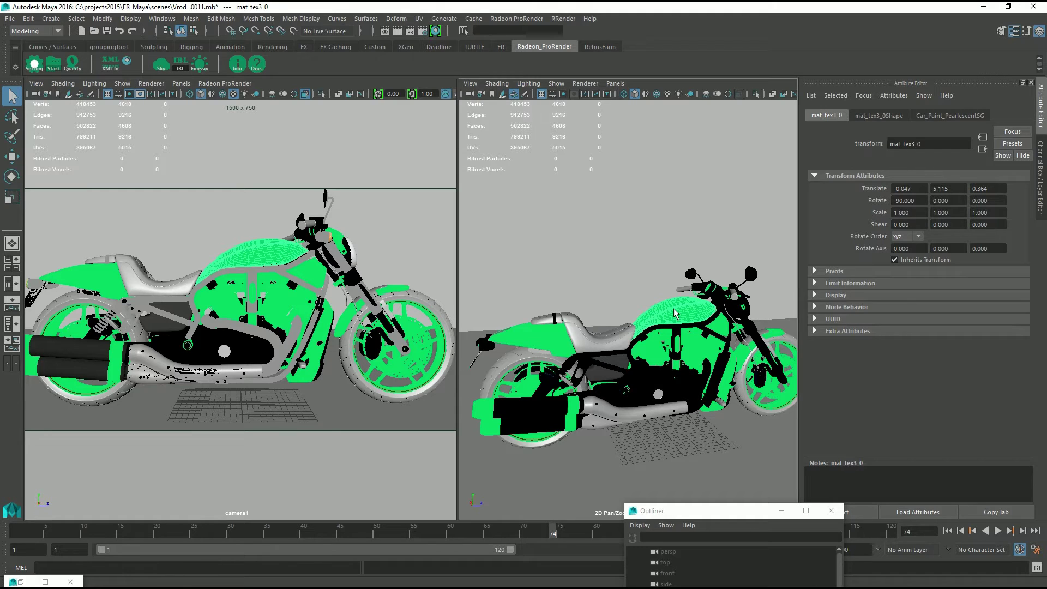
{"action": "key", "text": "Up"}
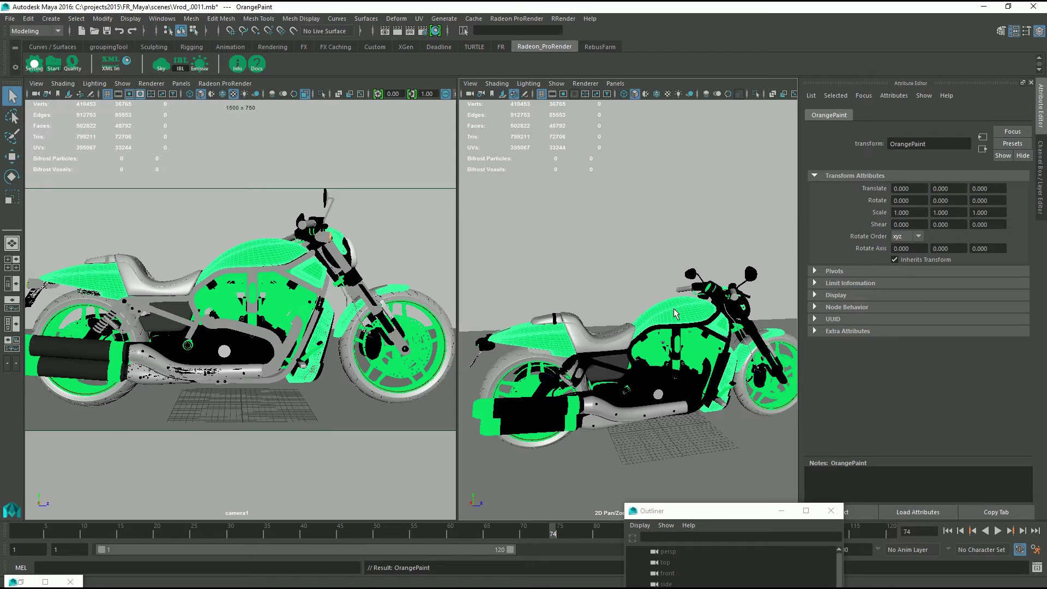
{"action": "scroll", "coordinate": [668, 315], "scroll_direction": "up", "scroll_amount": 3}
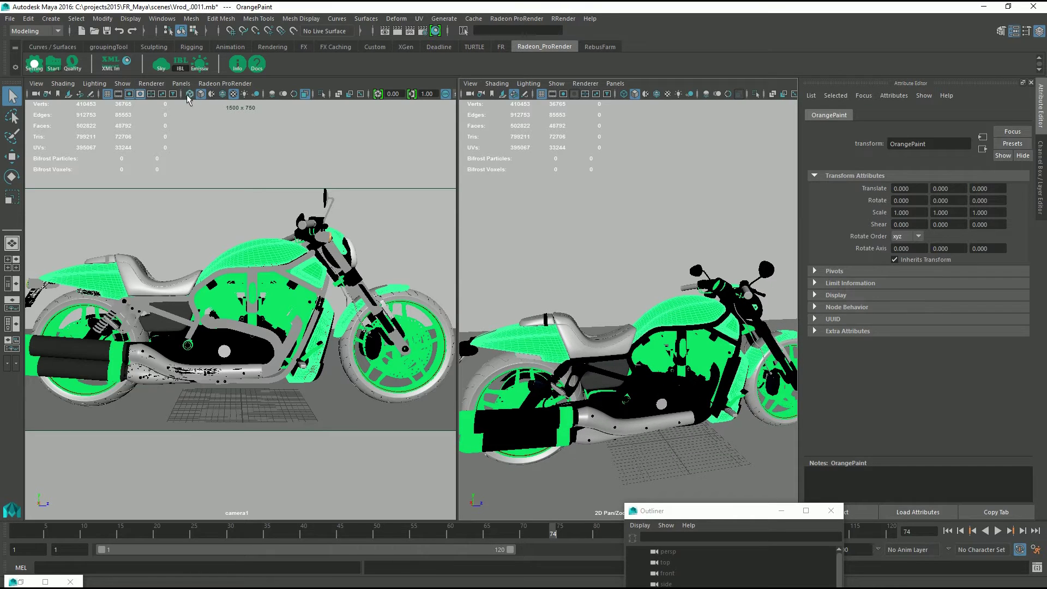
Open the Radeon ProRender Material Browser and look through the Concrete, Emissive, Fabric and Composites categories.
{"action": "left_click", "coordinate": [111, 68]}
{"action": "left_click", "coordinate": [111, 67]}
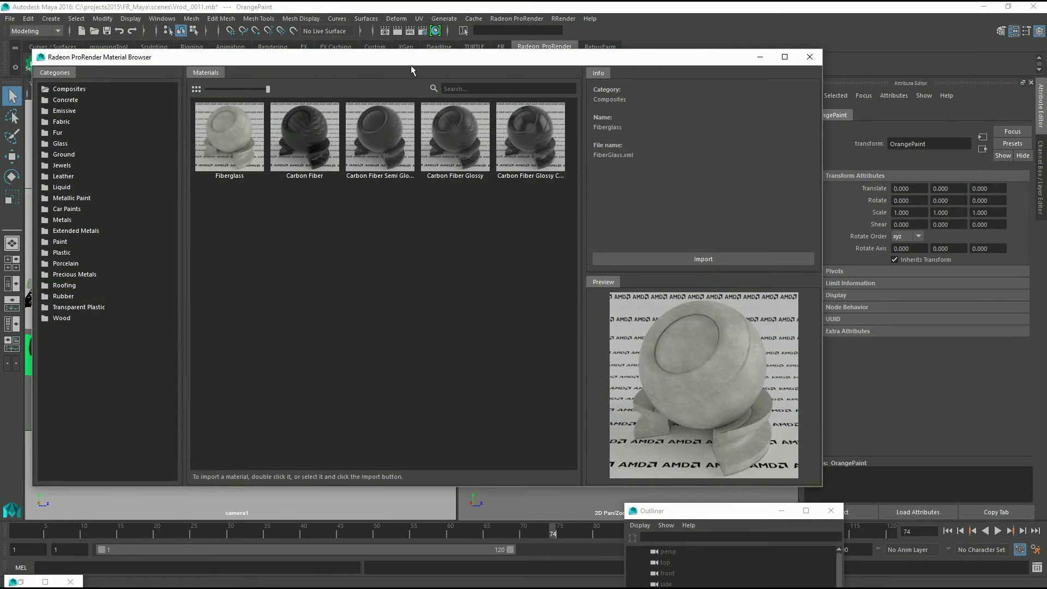
{"action": "left_click_drag", "start_coordinate": [405, 61], "coordinate": [430, 49]}
{"action": "left_click_drag", "start_coordinate": [150, 38], "coordinate": [153, 48]}
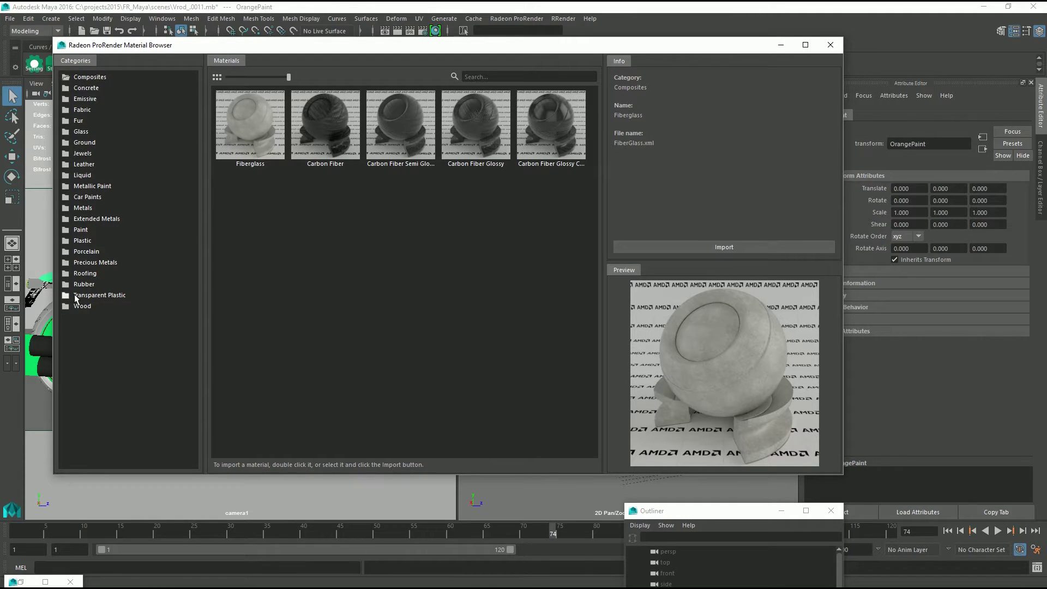
{"action": "left_click", "coordinate": [86, 89]}
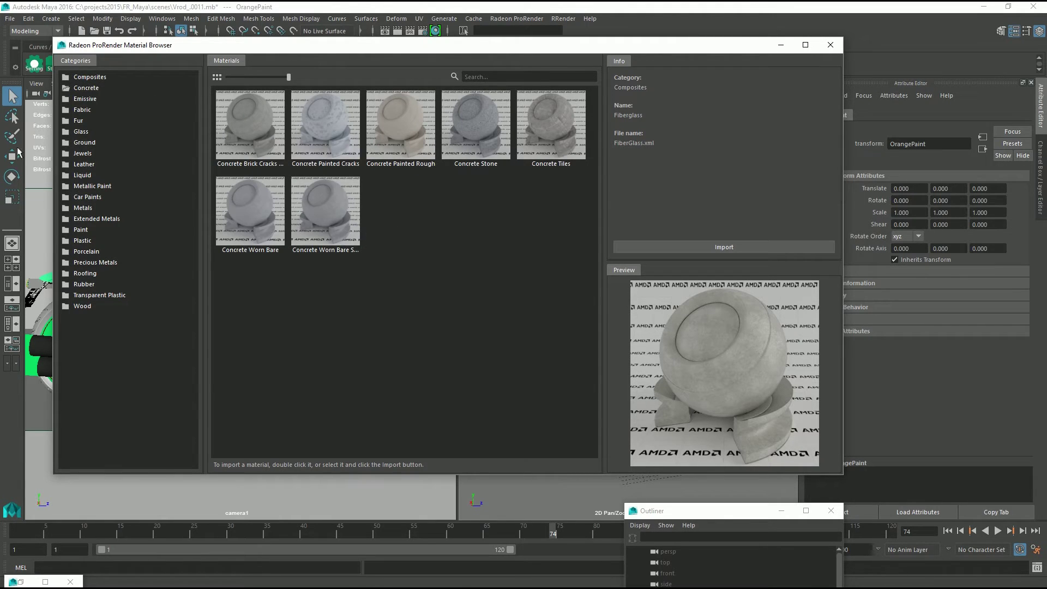
{"action": "left_click", "coordinate": [82, 99]}
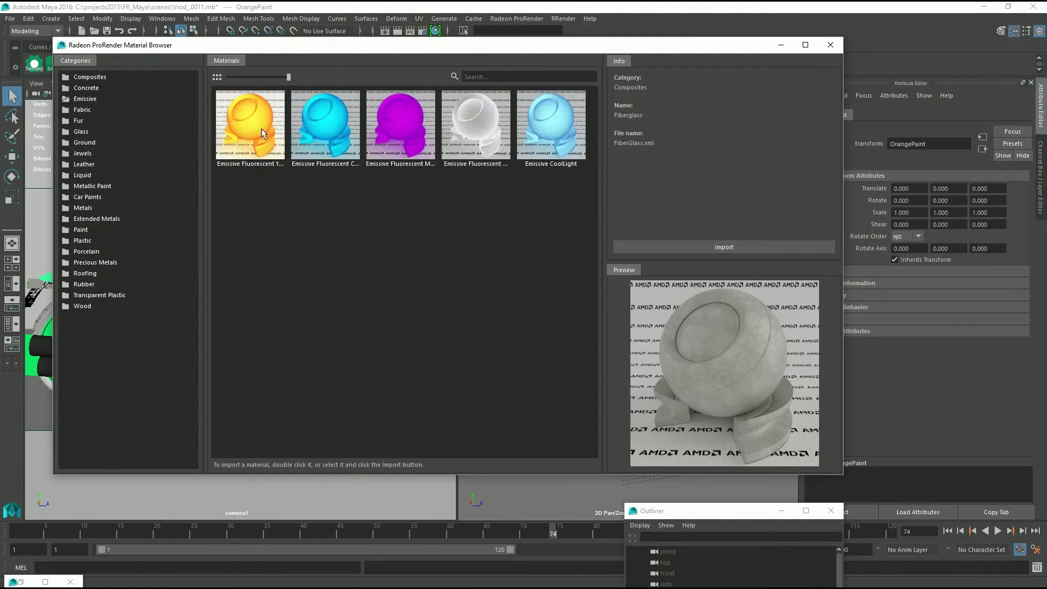
{"action": "left_click", "coordinate": [78, 111]}
{"action": "left_click", "coordinate": [81, 78]}
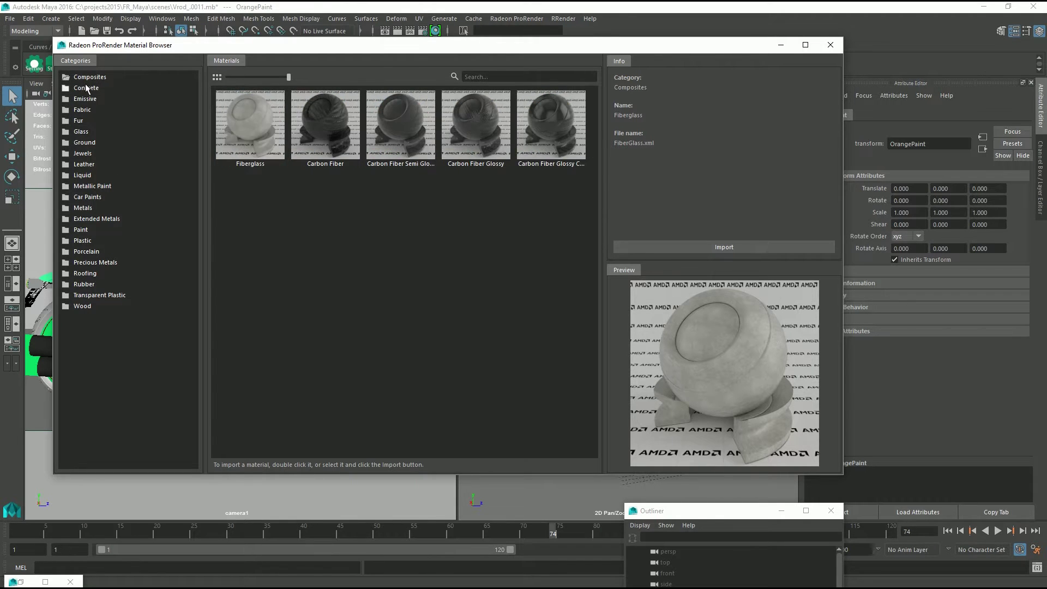
Import the Car Paint Pearlescent material from the Car Paints category and minimize the material browser.
{"action": "left_click", "coordinate": [83, 199]}
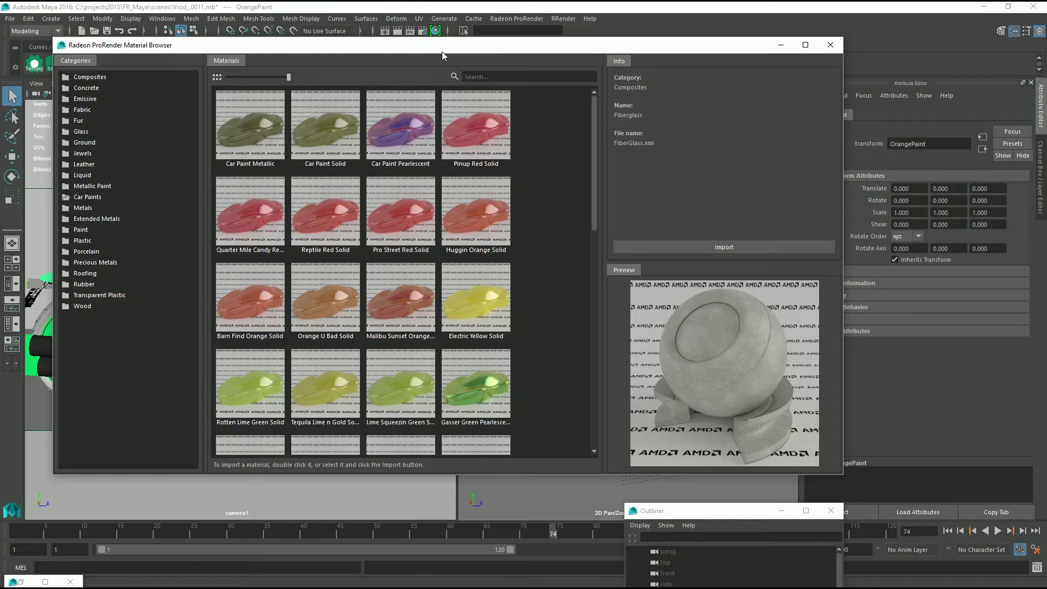
{"action": "left_click_drag", "start_coordinate": [442, 52], "coordinate": [489, 76]}
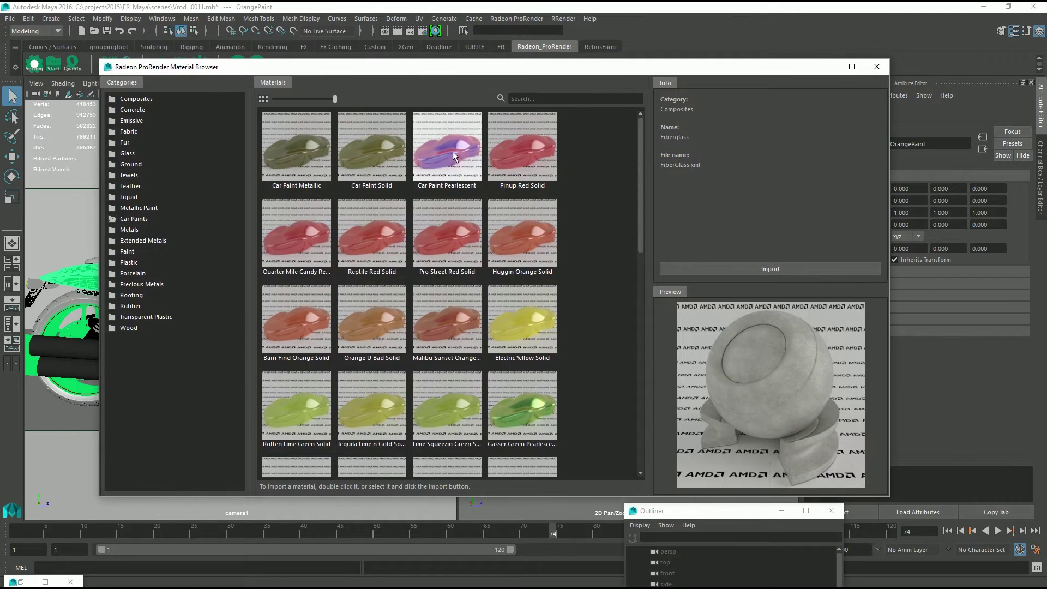
{"action": "left_click", "coordinate": [451, 178]}
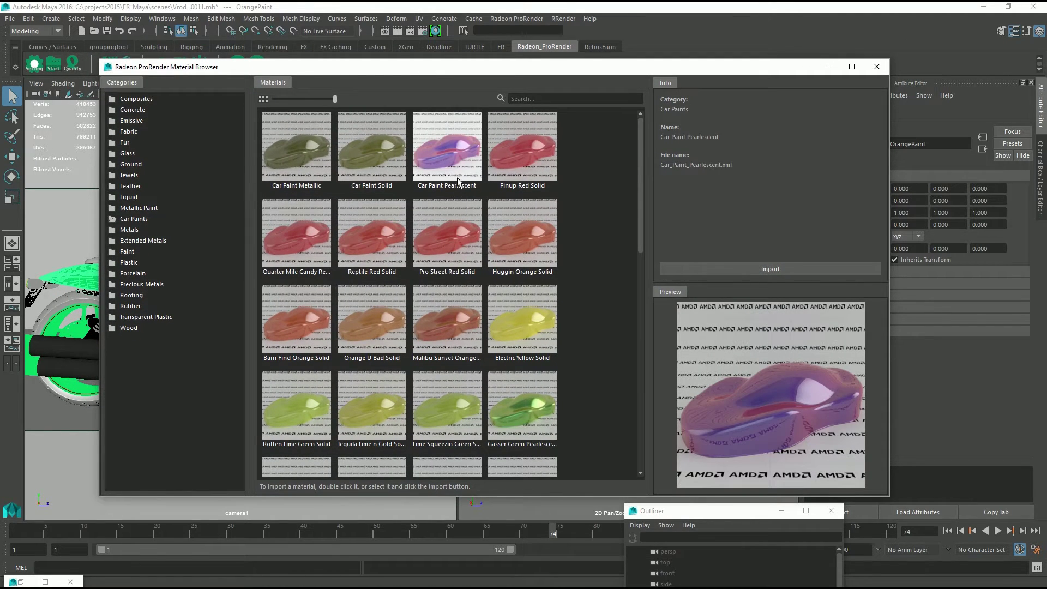
{"action": "left_click", "coordinate": [768, 268]}
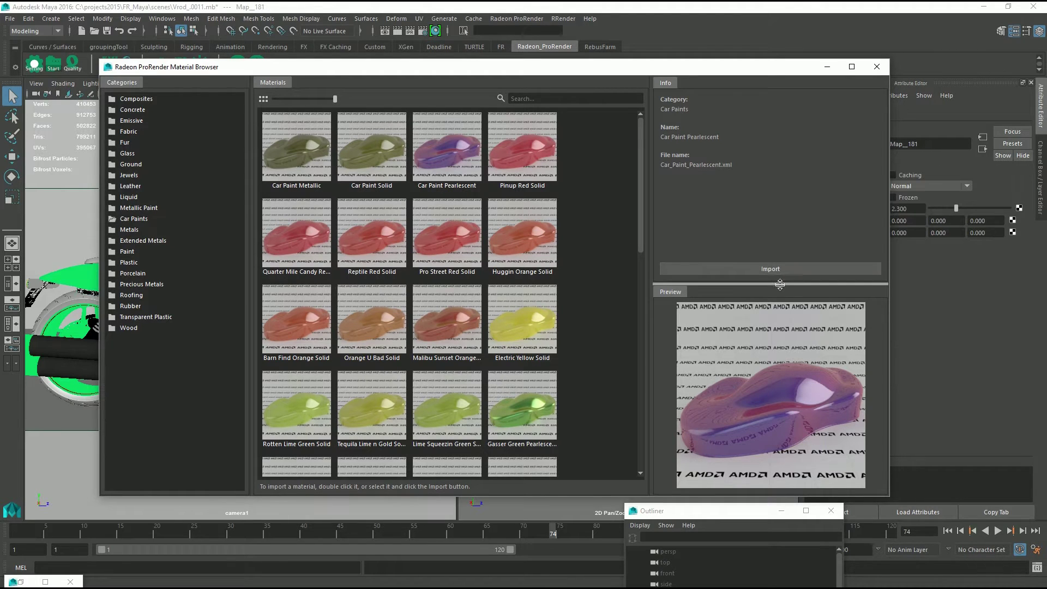
{"action": "left_click", "coordinate": [827, 68]}
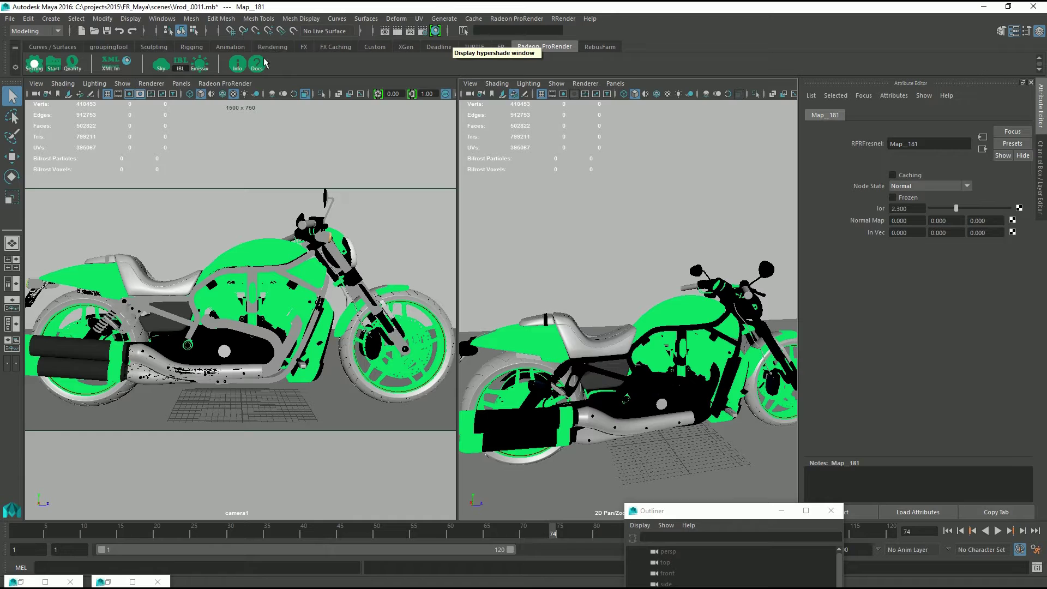
Open the Hypershade and clear the imported nodes from its work area.
{"action": "left_click", "coordinate": [127, 62]}
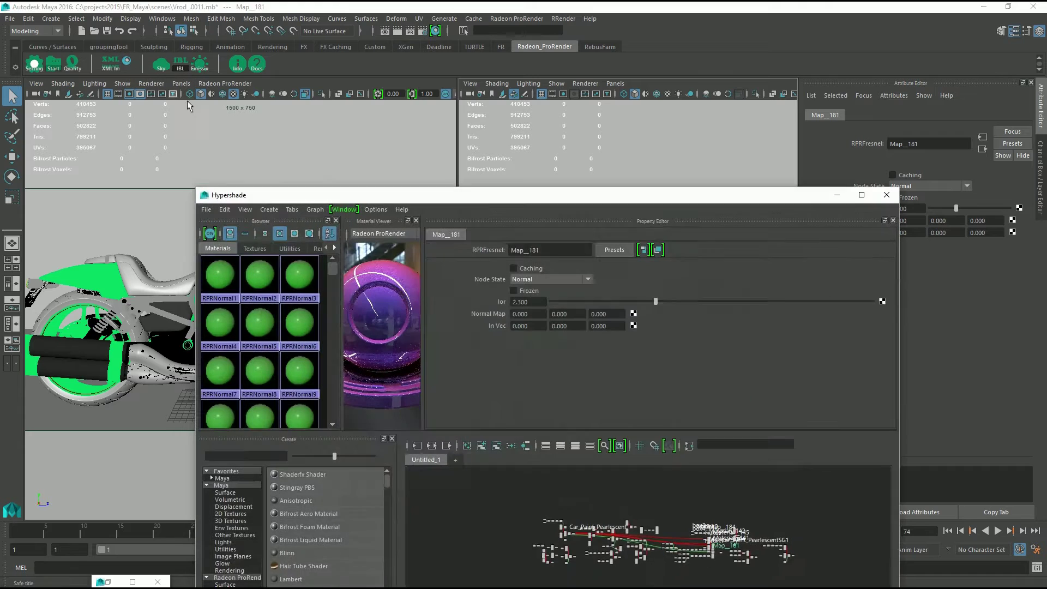
{"action": "left_click_drag", "start_coordinate": [575, 201], "coordinate": [604, 108]}
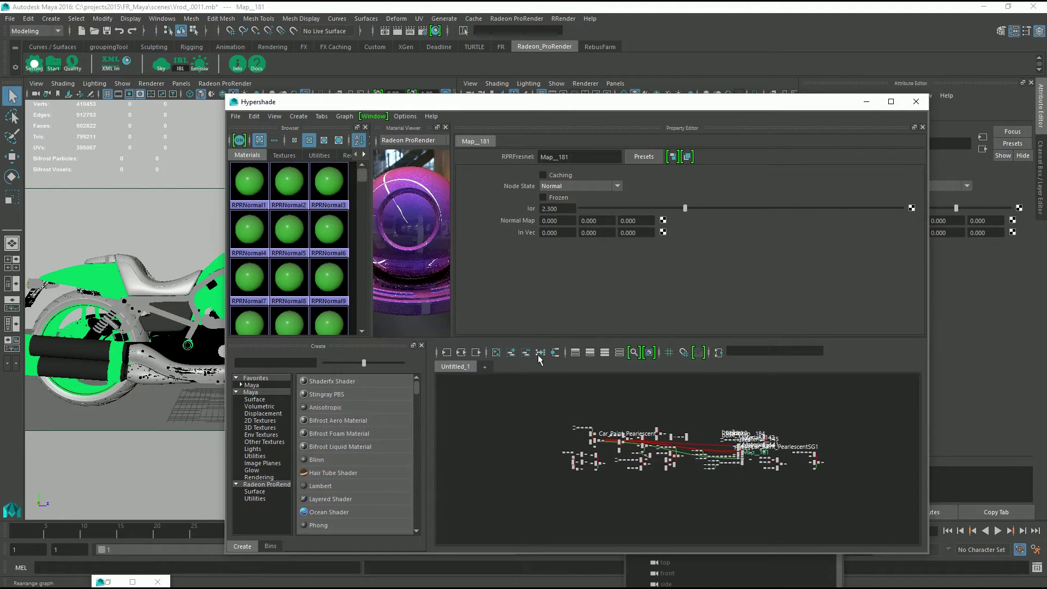
{"action": "left_click", "coordinate": [496, 353]}
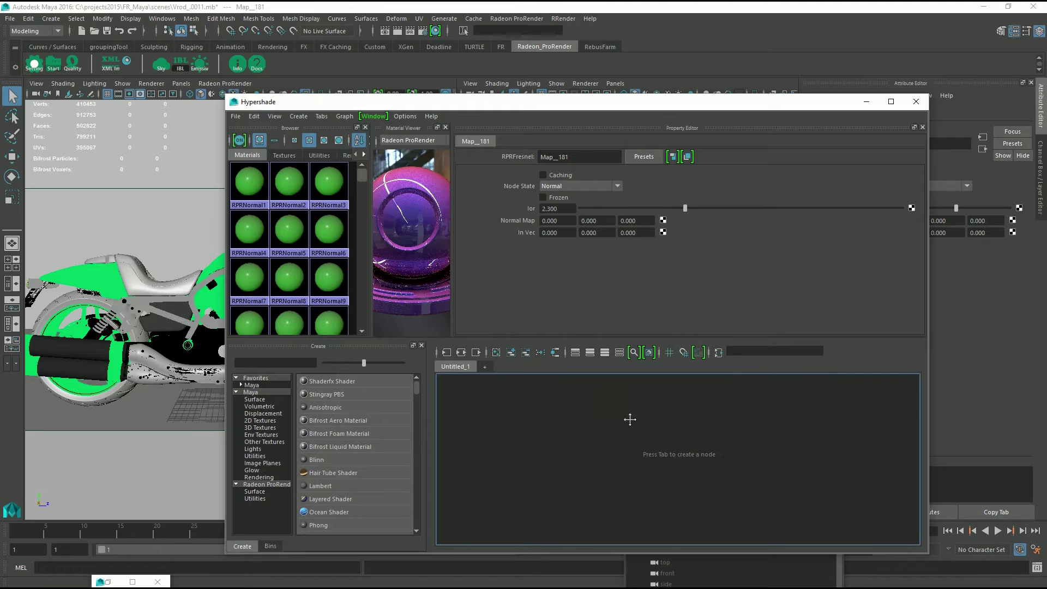
Assign the Car_Paint_Pearlescent material to the motorcycle's OrangePaint group.
{"action": "scroll", "coordinate": [330, 207], "scroll_direction": "down", "scroll_amount": 5}
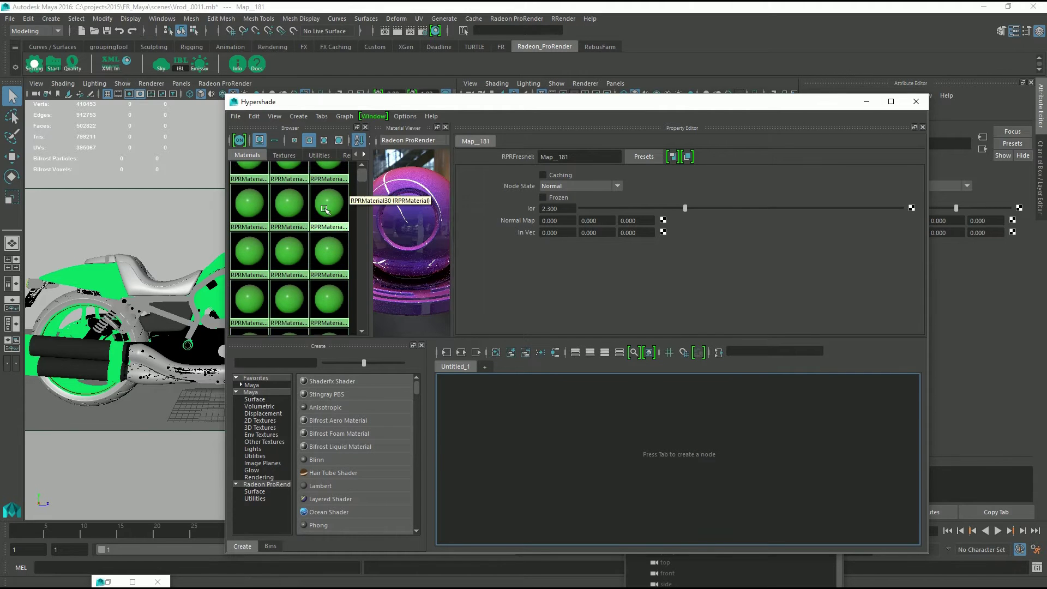
{"action": "scroll", "coordinate": [329, 206], "scroll_direction": "up", "scroll_amount": 5}
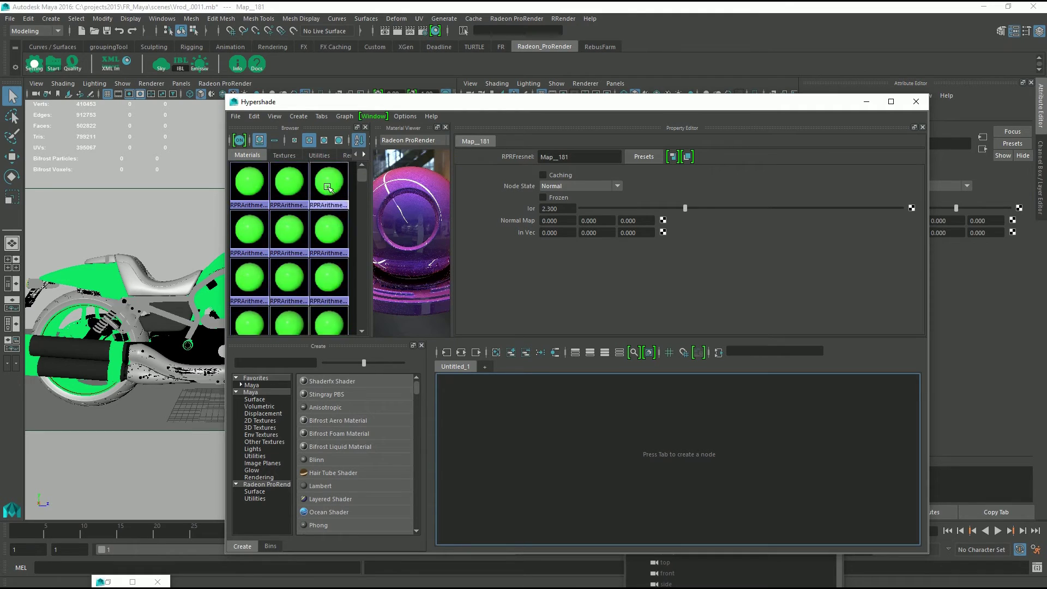
{"action": "scroll", "coordinate": [328, 190], "scroll_direction": "up", "scroll_amount": 2}
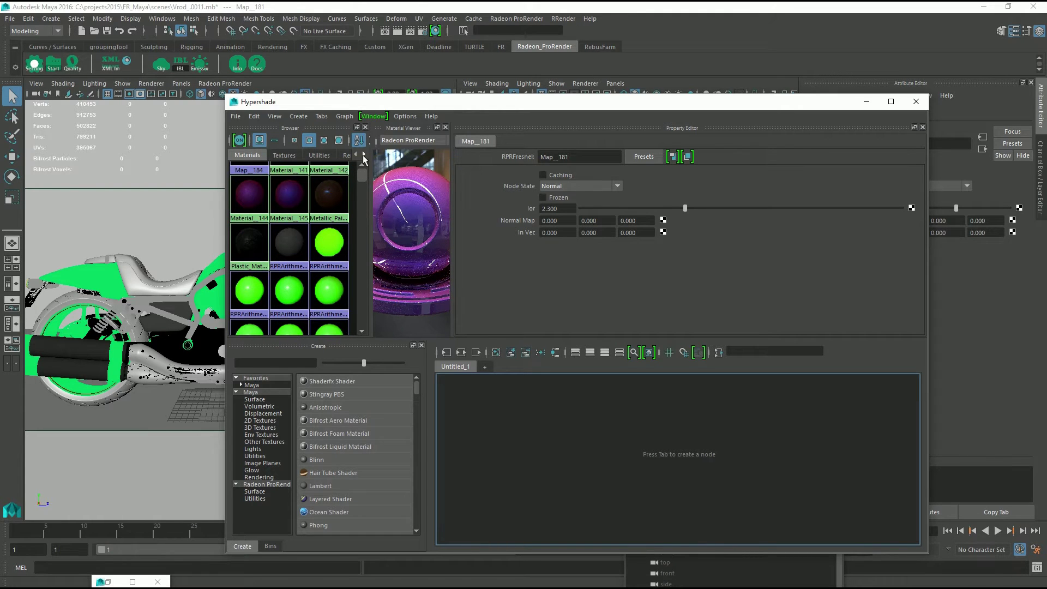
{"action": "scroll", "coordinate": [318, 190], "scroll_direction": "up", "scroll_amount": 4}
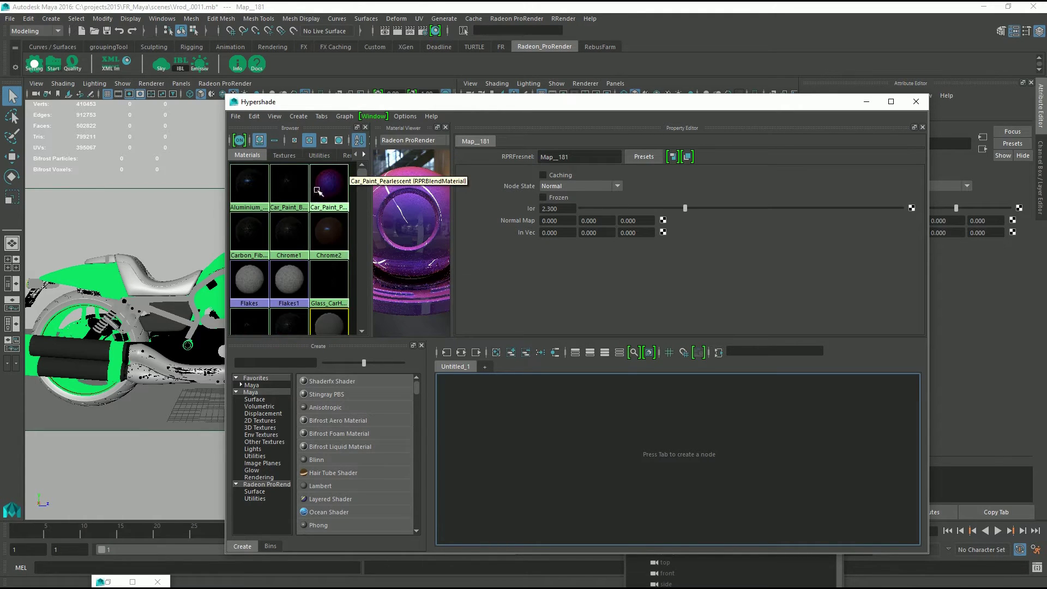
{"action": "left_click", "coordinate": [322, 188]}
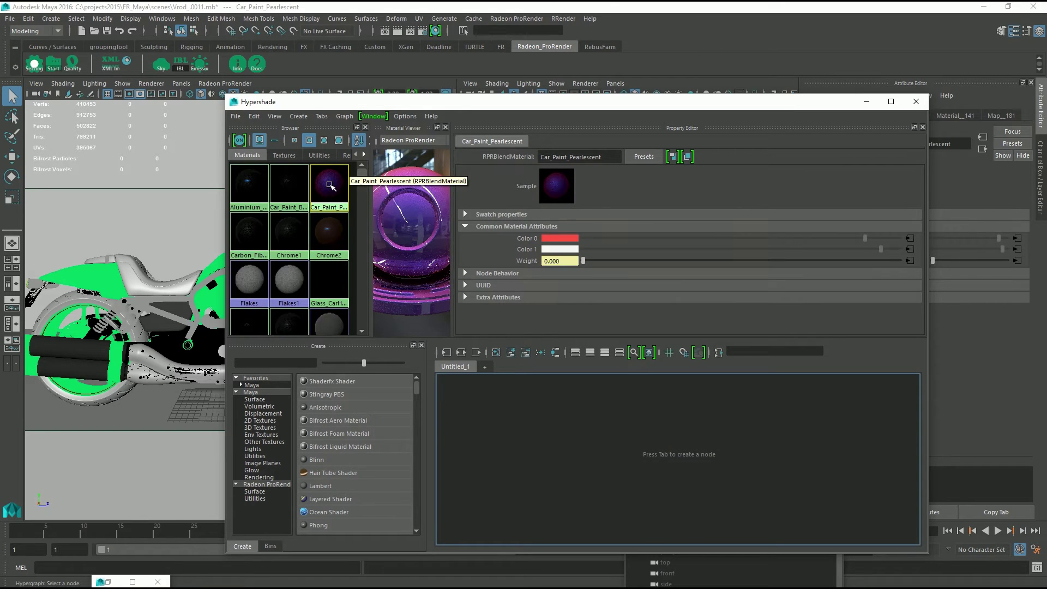
{"action": "left_click_drag", "start_coordinate": [368, 106], "coordinate": [590, 66]}
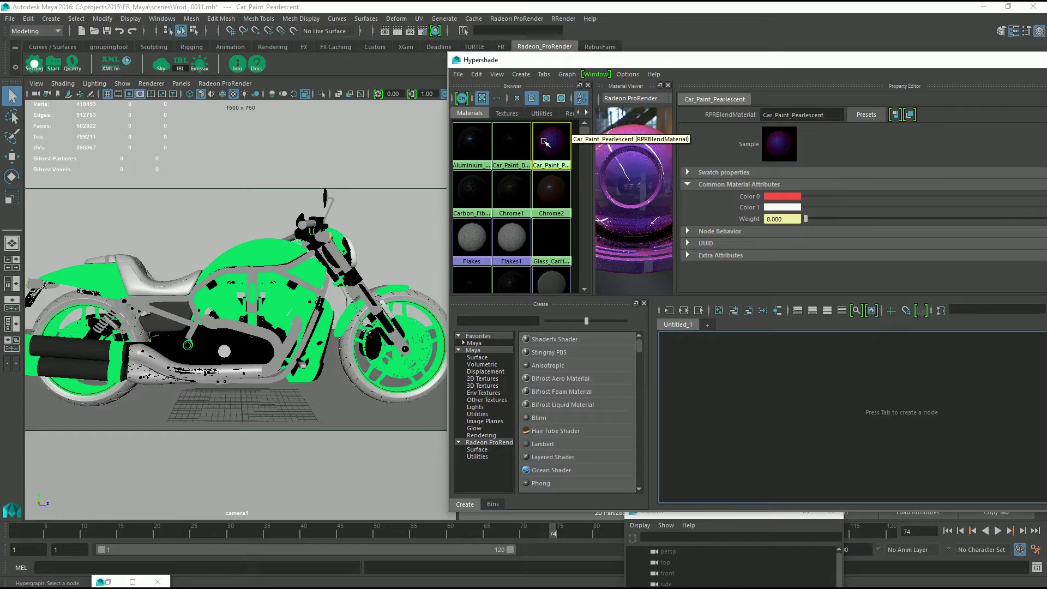
{"action": "left_click", "coordinate": [298, 260]}
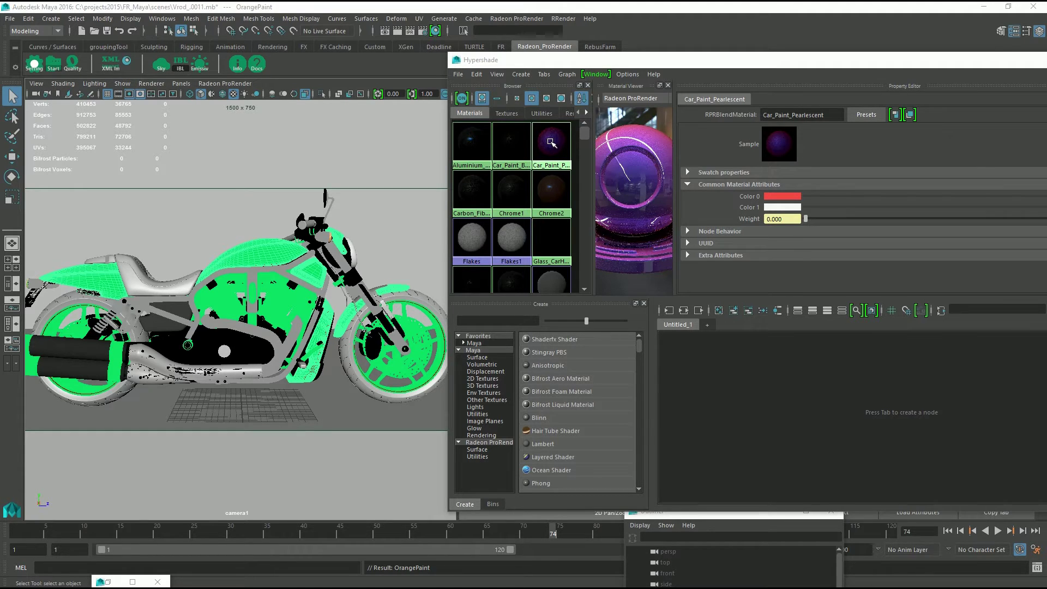
{"action": "right_click_drag", "start_coordinate": [550, 142], "coordinate": [550, 109]}
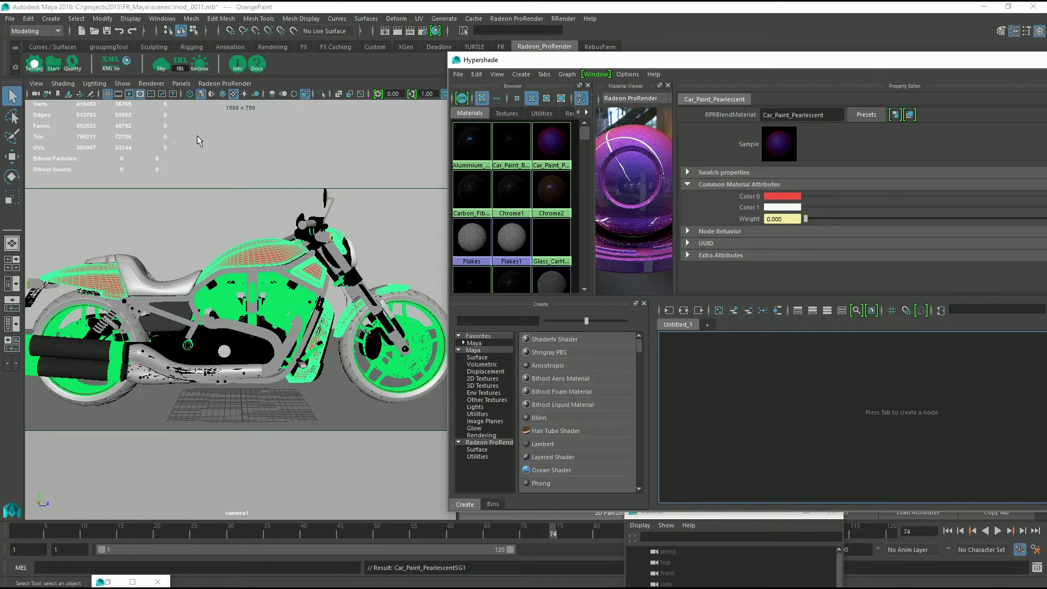
Select the Steel_engine group and import the Stainless Steel material from the library's Metals category.
{"action": "left_click", "coordinate": [282, 305]}
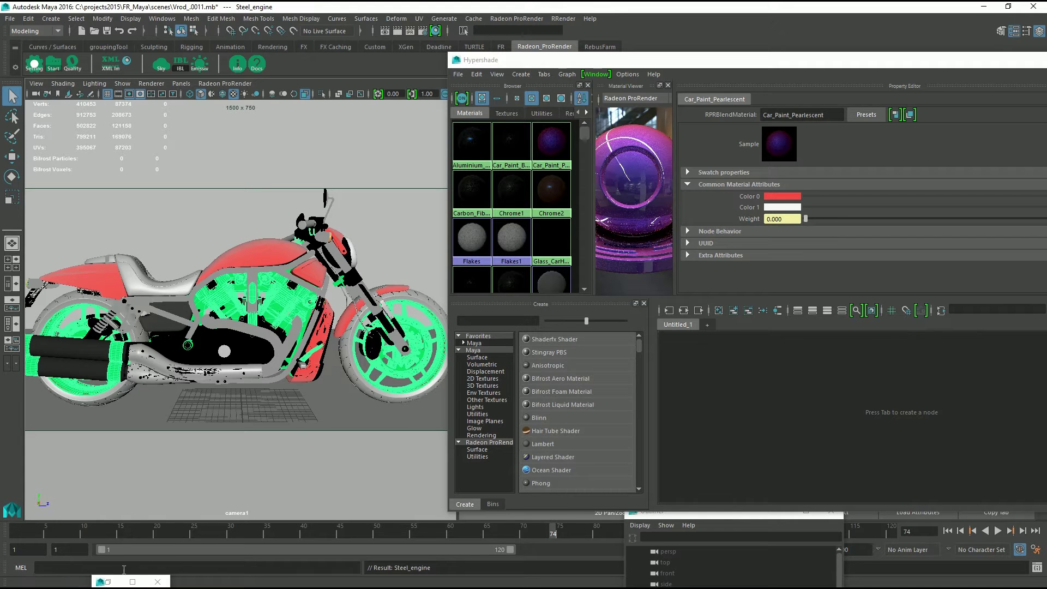
{"action": "left_click", "coordinate": [108, 581]}
{"action": "left_click_drag", "start_coordinate": [551, 69], "coordinate": [511, 62]}
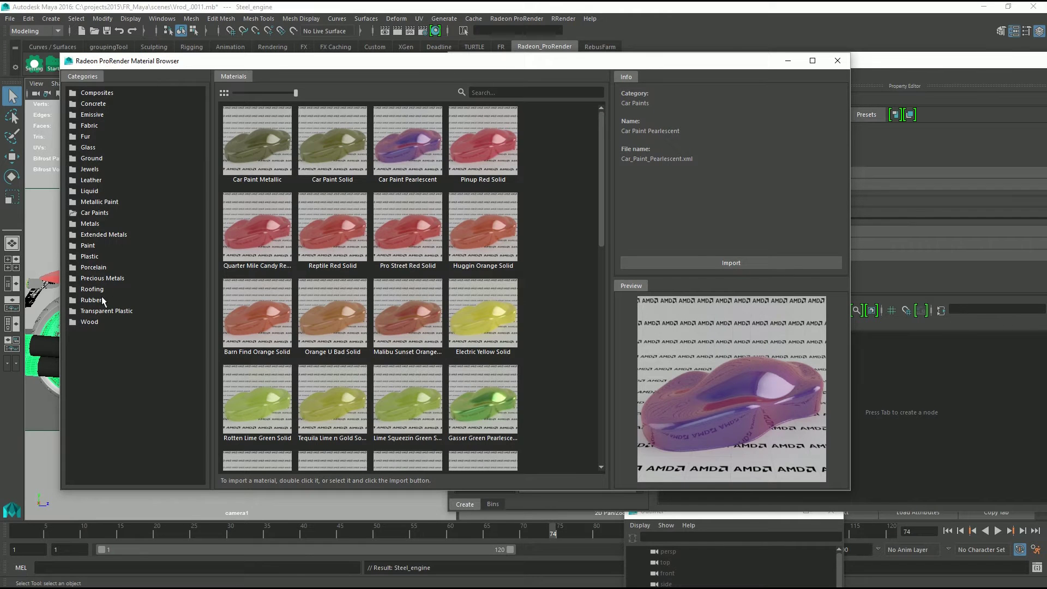
{"action": "left_click", "coordinate": [91, 224]}
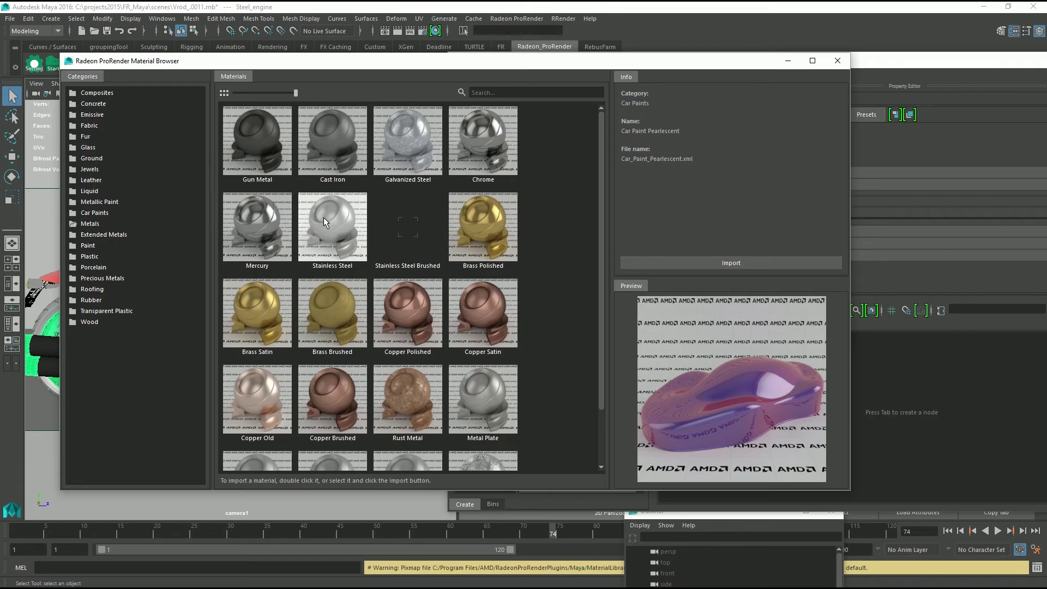
{"action": "left_click", "coordinate": [340, 217]}
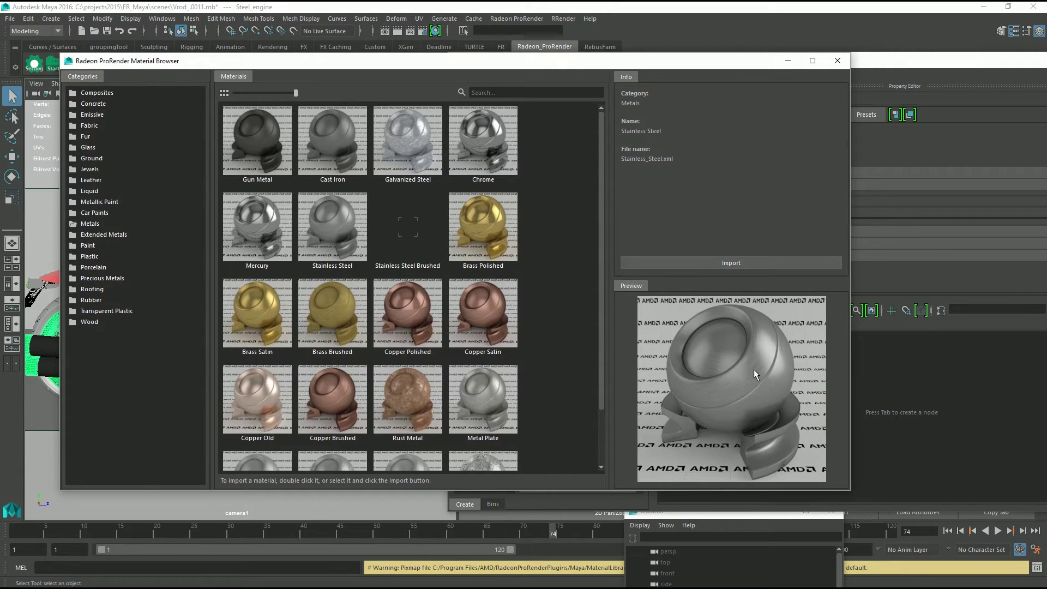
{"action": "left_click", "coordinate": [737, 262]}
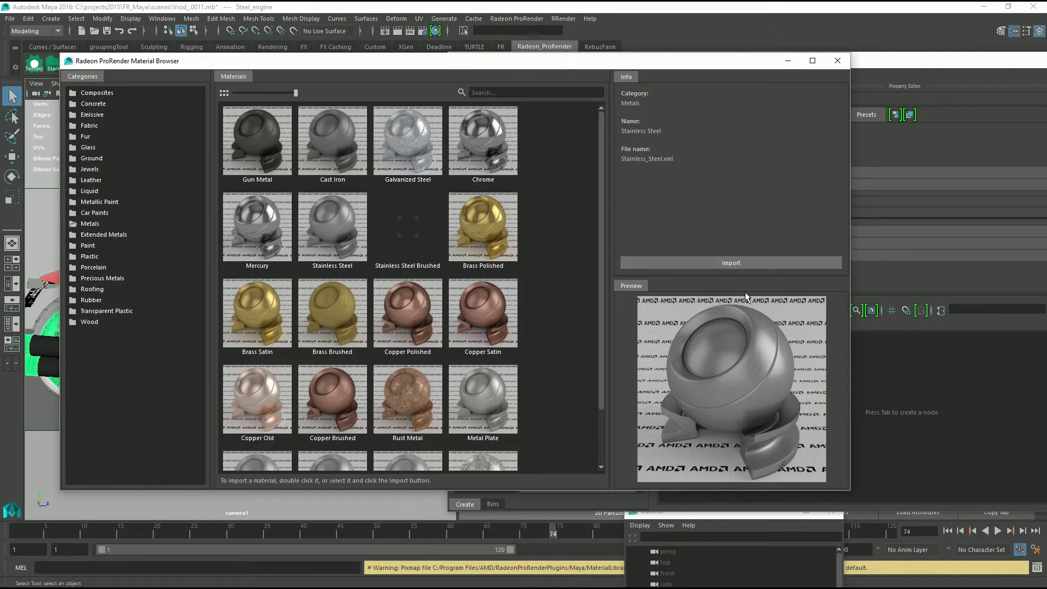
{"action": "left_click", "coordinate": [785, 62]}
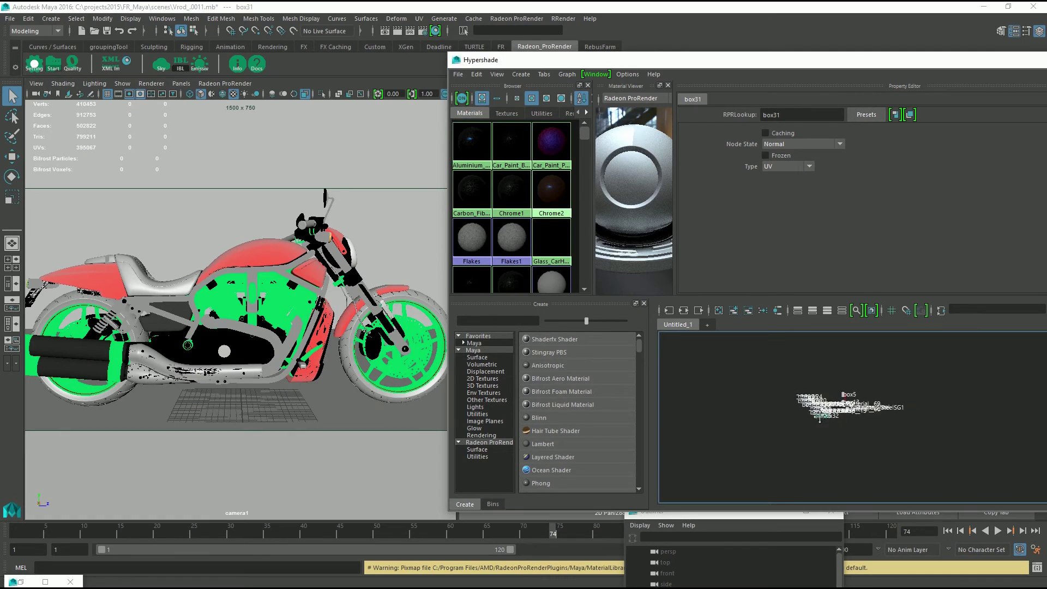
Examine the imported Stainless Steel shader network in the Hypershade work area.
{"action": "scroll", "coordinate": [823, 404], "scroll_direction": "up", "scroll_amount": 6}
{"action": "scroll", "coordinate": [816, 394], "scroll_direction": "down", "scroll_amount": 5}
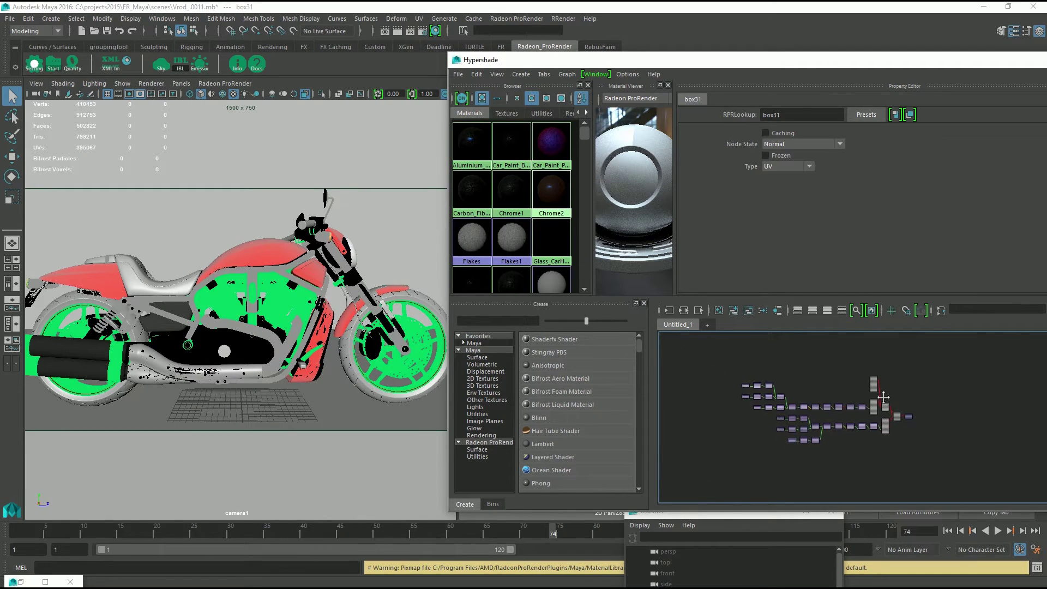
{"action": "scroll", "coordinate": [891, 401], "scroll_direction": "up", "scroll_amount": 4}
{"action": "scroll", "coordinate": [887, 413], "scroll_direction": "down", "scroll_amount": 4}
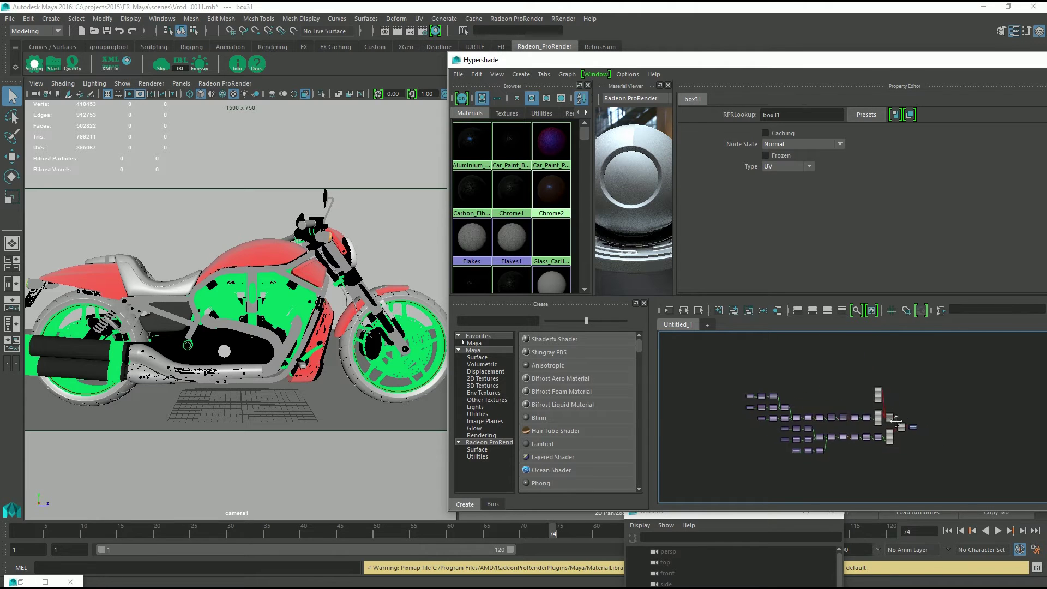
{"action": "middle_click_drag", "start_coordinate": [923, 394], "coordinate": [908, 369], "text": "alt"}
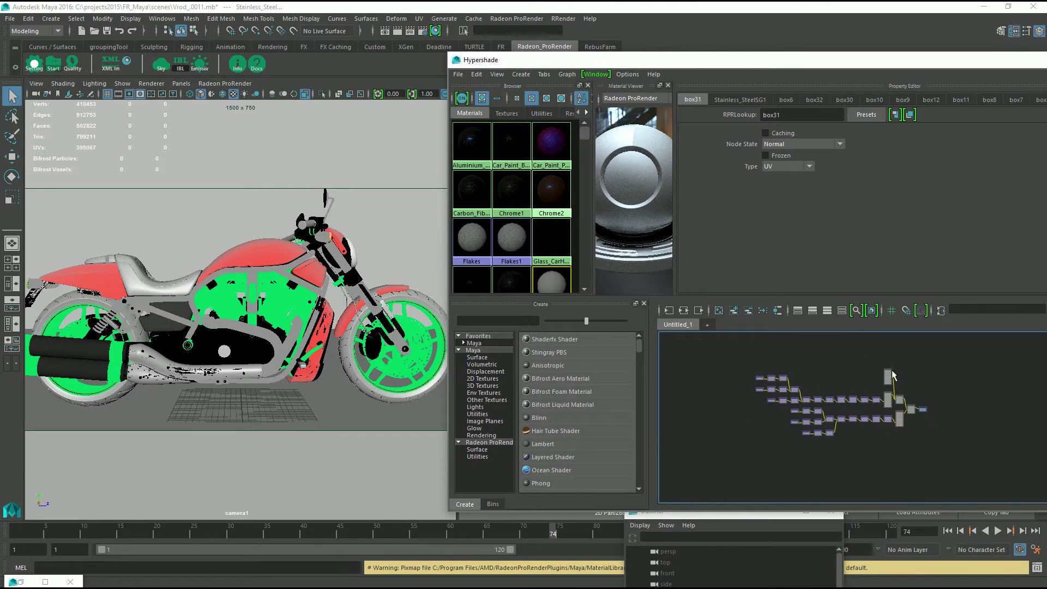
Select the motorcycle's Steel_engine group and assign the Stainless_Steel material to it from the Hypershade graph.
{"action": "left_click", "coordinate": [763, 314]}
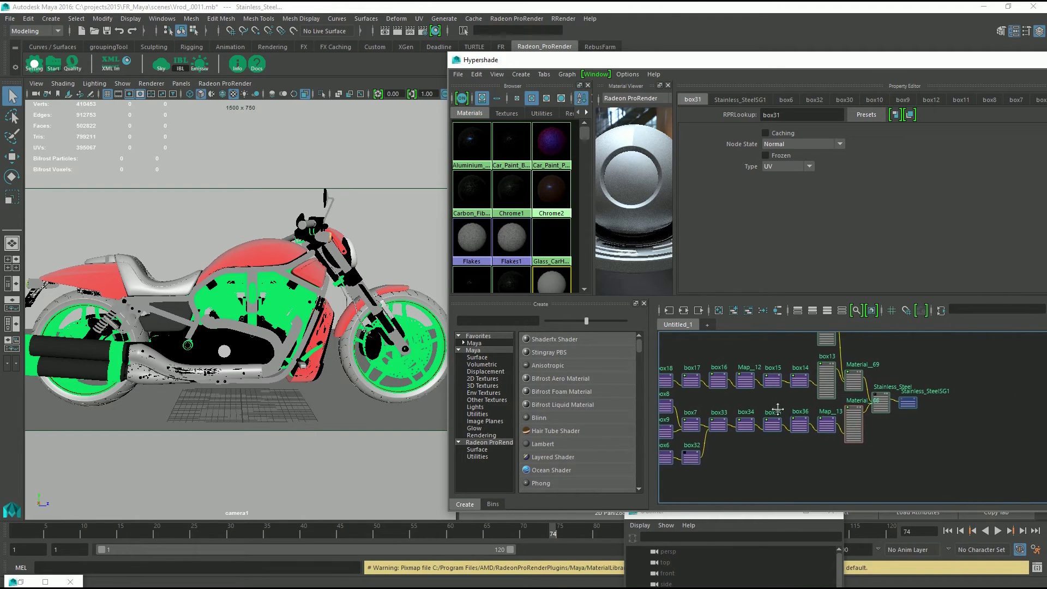
{"action": "scroll", "coordinate": [859, 417], "scroll_direction": "up", "scroll_amount": 4}
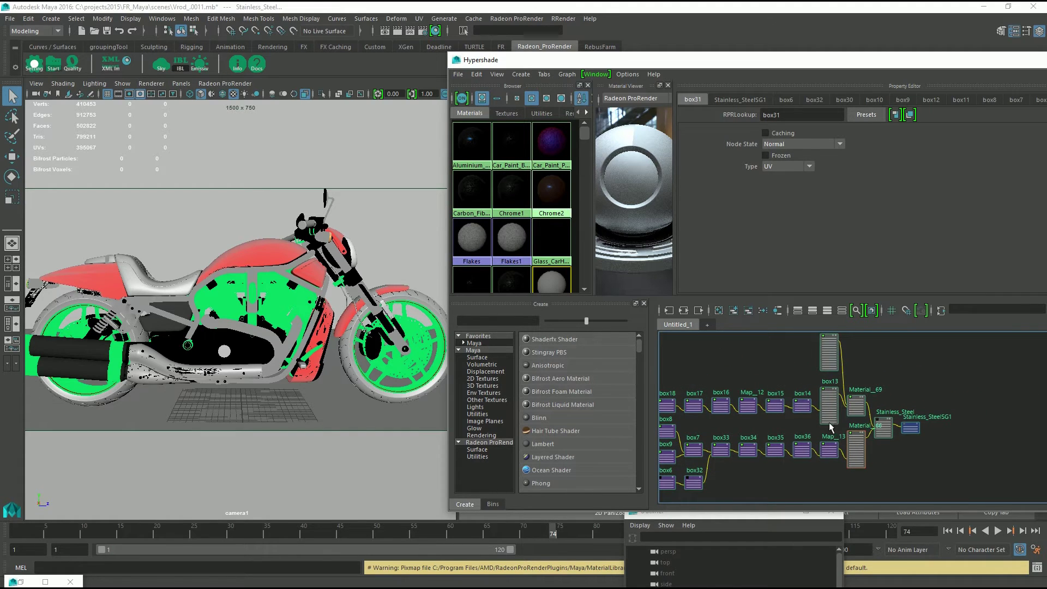
{"action": "left_click", "coordinate": [289, 306]}
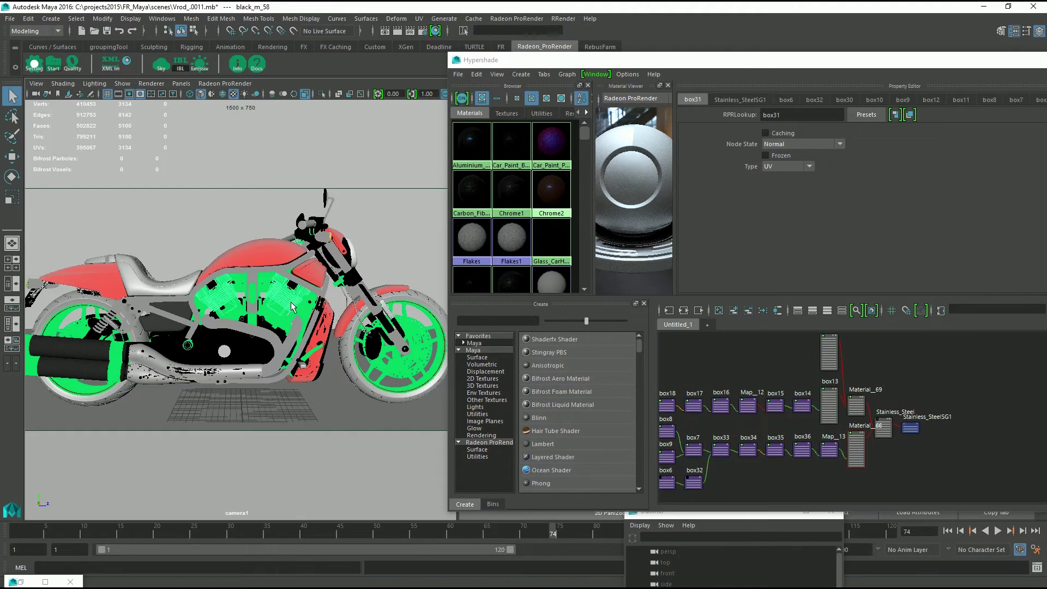
{"action": "key", "text": "Up"}
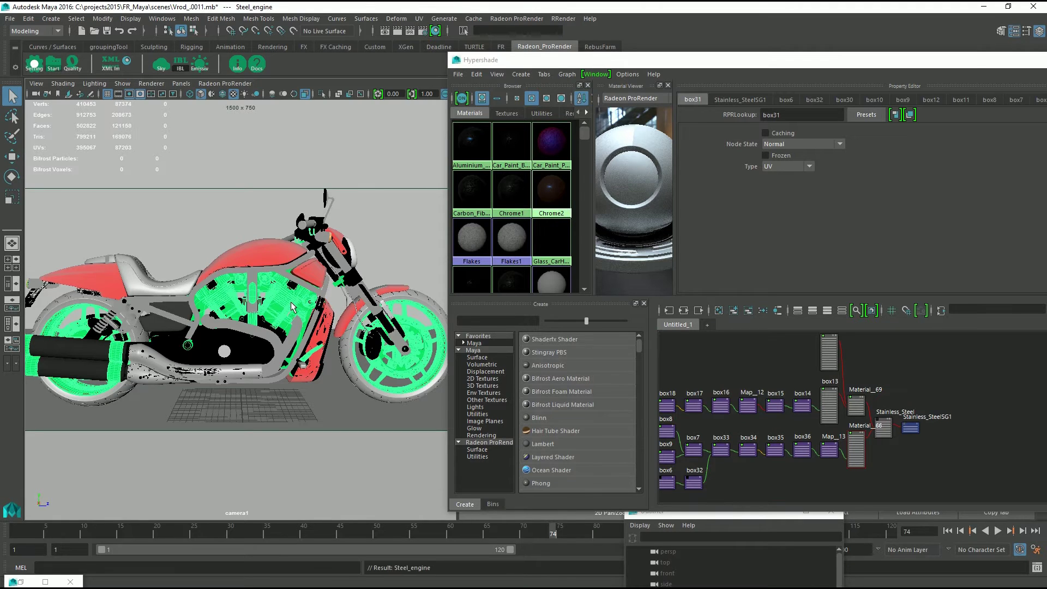
{"action": "left_click", "coordinate": [882, 425]}
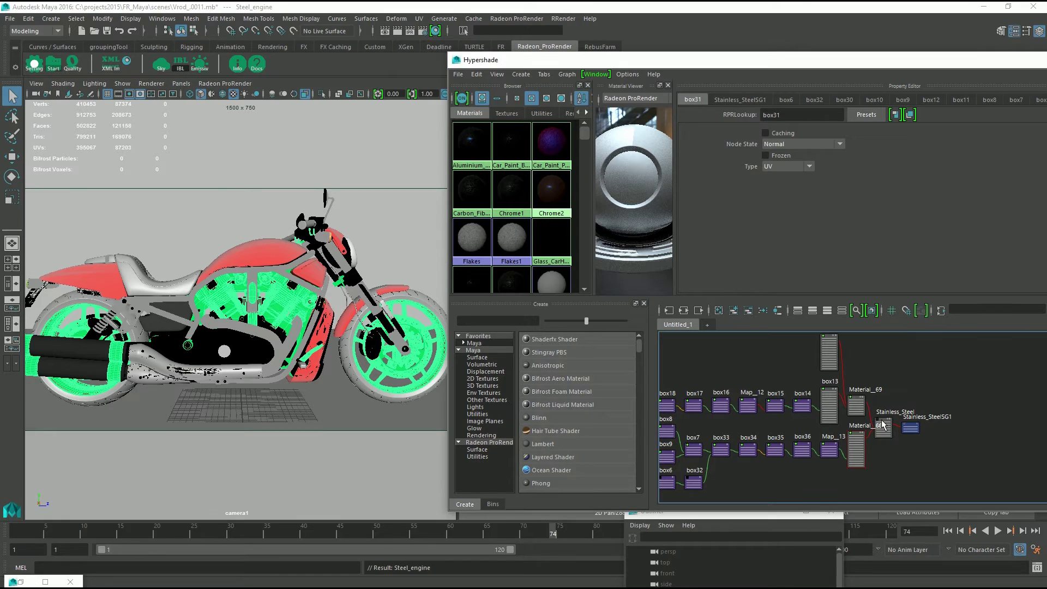
{"action": "scroll", "coordinate": [882, 419], "scroll_direction": "up", "scroll_amount": 5}
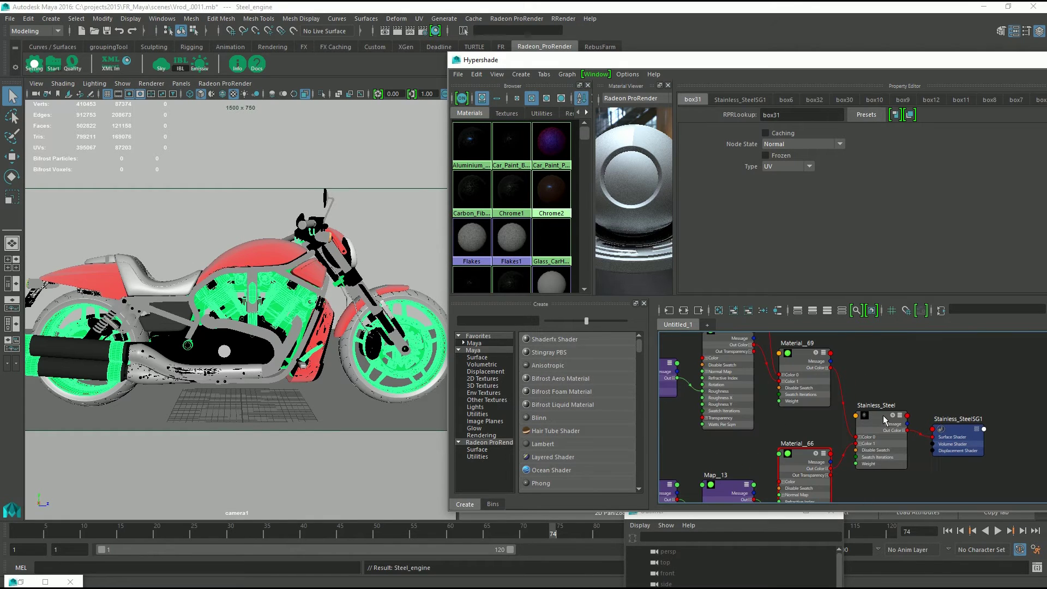
{"action": "right_click_drag", "start_coordinate": [882, 414], "coordinate": [872, 341]}
{"action": "mouse_move", "coordinate": [883, 421]}
{"action": "middle_mouse_down"}
{"action": "mouse_move", "coordinate": [670, 450]}
{"action": "mouse_move", "coordinate": [281, 311]}
{"action": "mouse_move", "coordinate": [283, 298]}
{"action": "mouse_move", "coordinate": [313, 322]}
{"action": "mouse_move", "coordinate": [925, 395]}
{"action": "middle_mouse_up"}
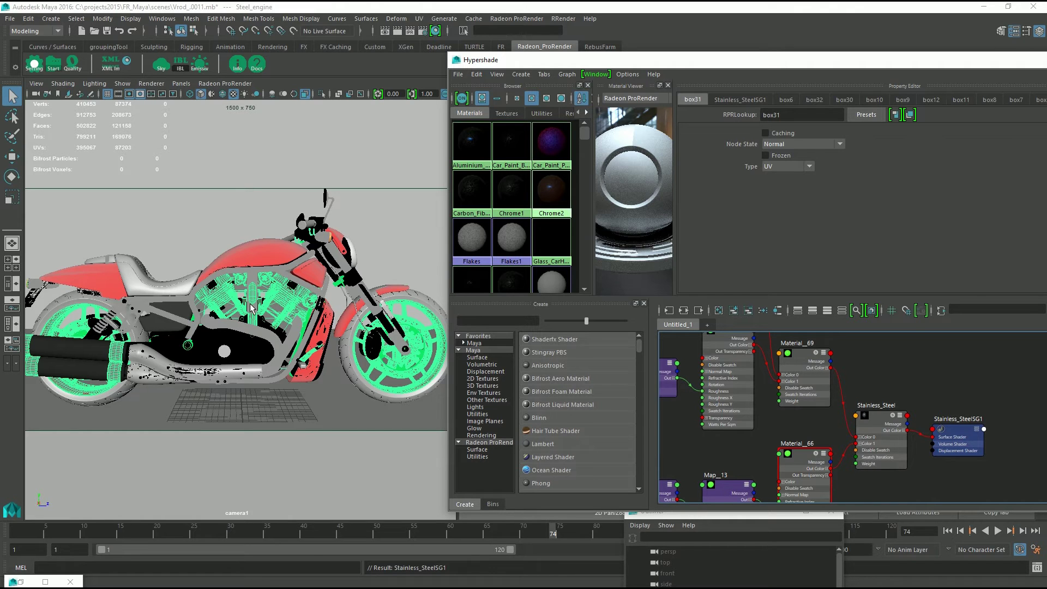
Reposition the Hypershade clear of the camera1 view and set that view's renderer to Radeon ProRender.
{"action": "left_click_drag", "start_coordinate": [713, 62], "coordinate": [549, 104]}
{"action": "left_click_drag", "start_coordinate": [882, 104], "coordinate": [876, 116]}
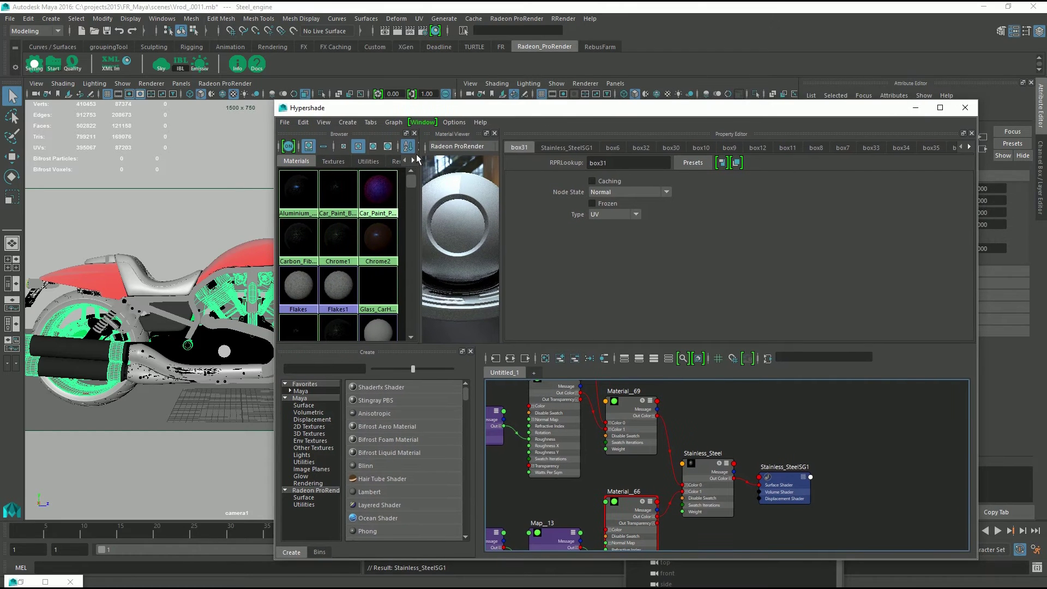
{"action": "left_click_drag", "start_coordinate": [436, 109], "coordinate": [629, 85]}
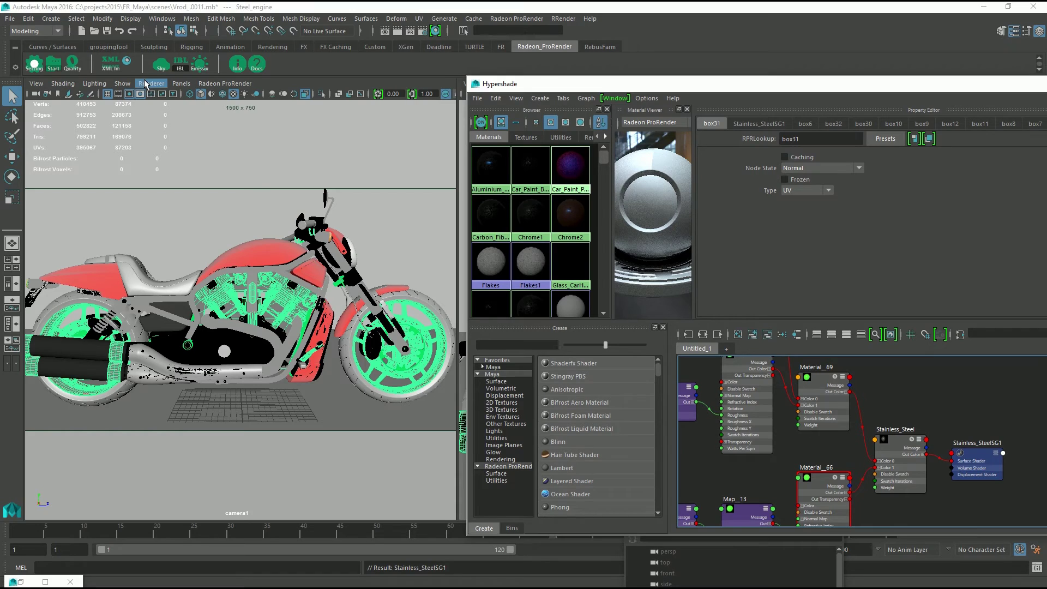
{"action": "left_click", "coordinate": [146, 83]}
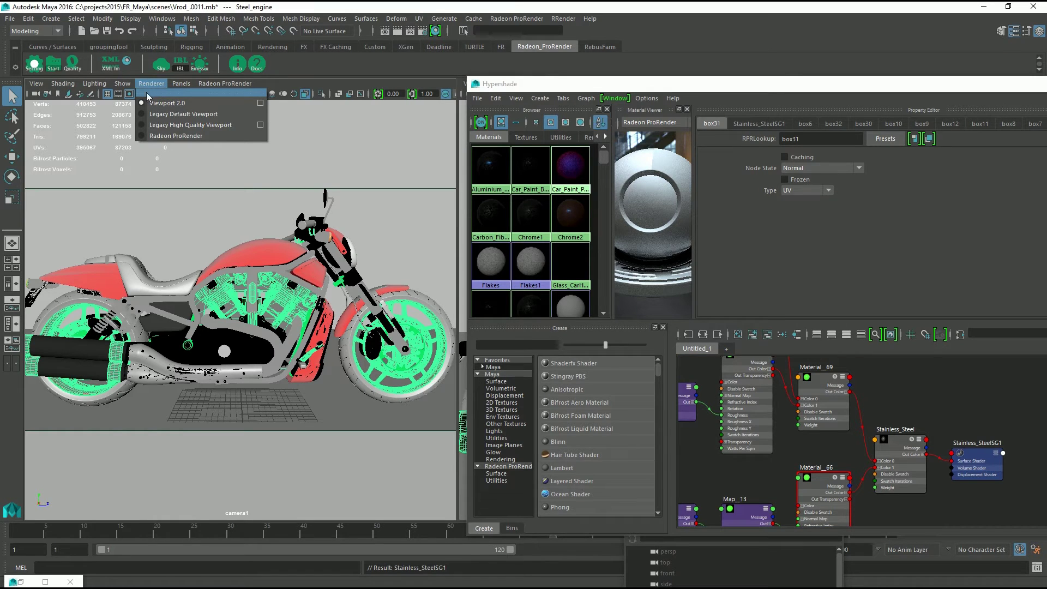
{"action": "left_click", "coordinate": [241, 91]}
{"action": "left_click_drag", "start_coordinate": [181, 80], "coordinate": [98, 113]}
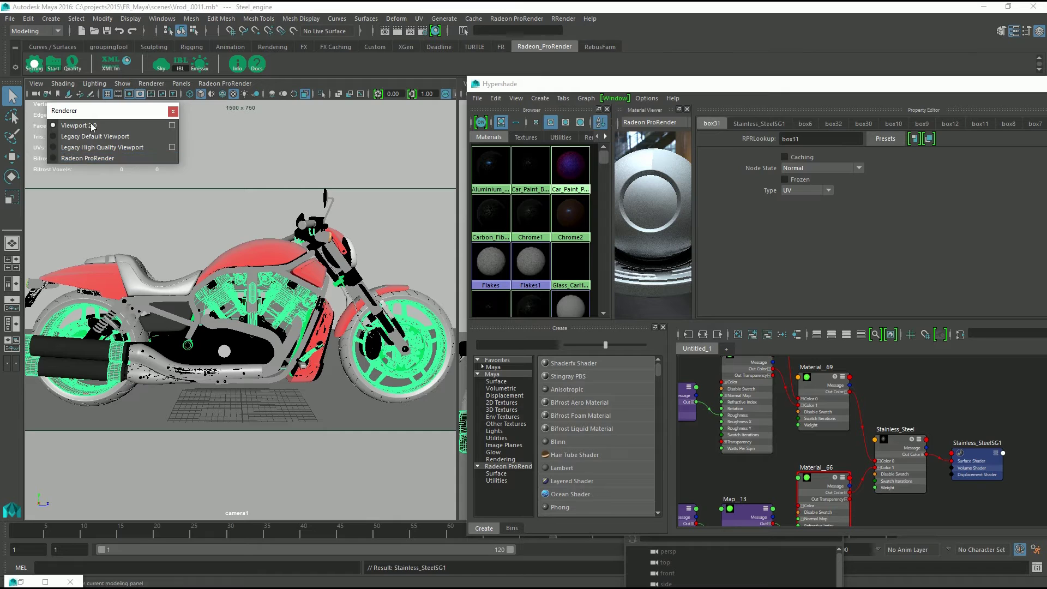
{"action": "left_click", "coordinate": [72, 159]}
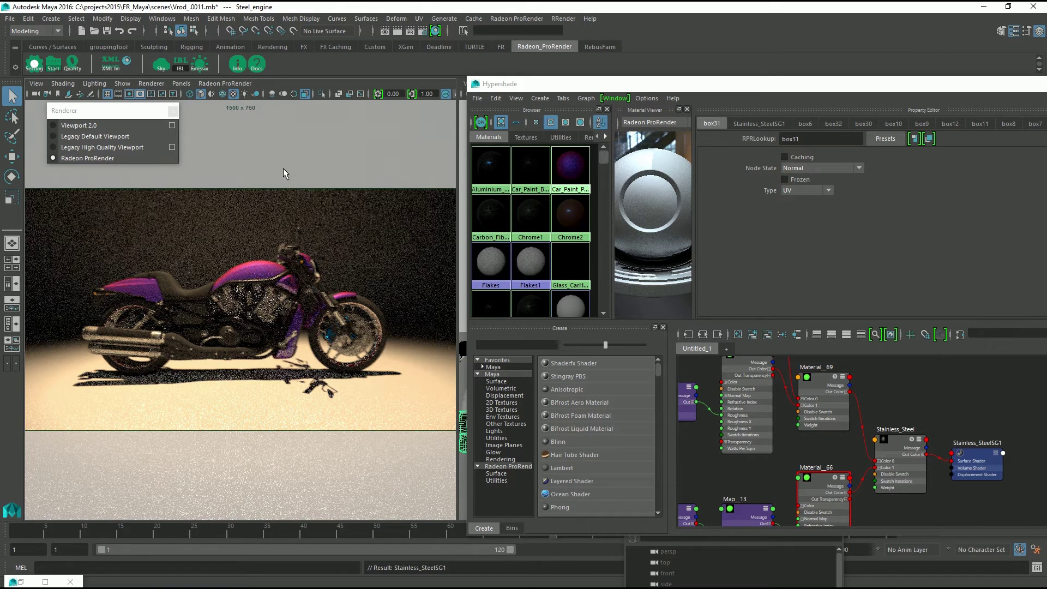
Switch the camera1 view to Legacy Default Viewport and open the camera shape's Depth of Field settings.
{"action": "left_click", "coordinate": [88, 140]}
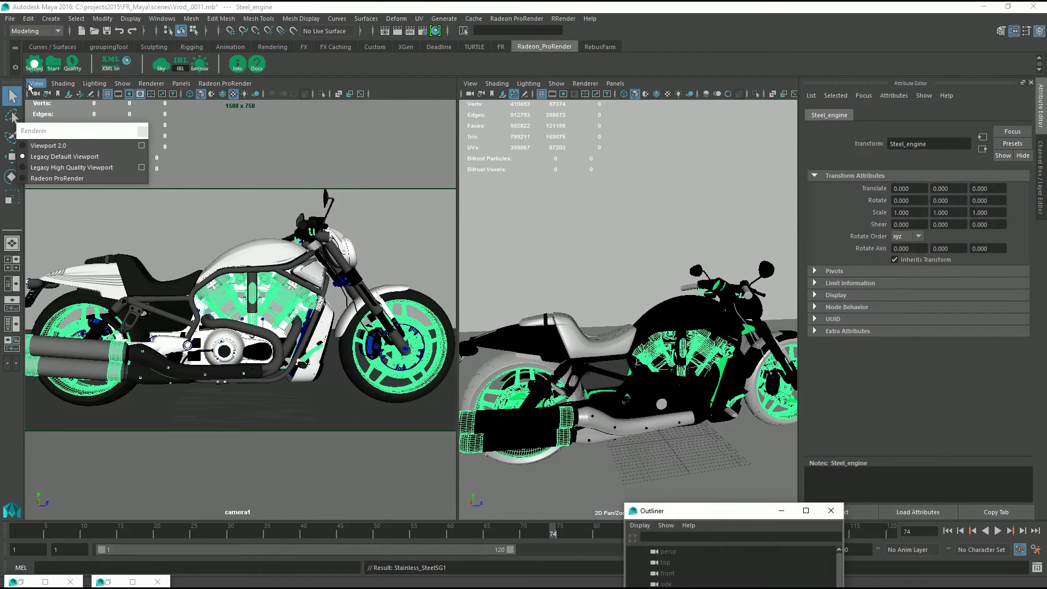
{"action": "left_click", "coordinate": [34, 83]}
{"action": "left_click", "coordinate": [46, 96]}
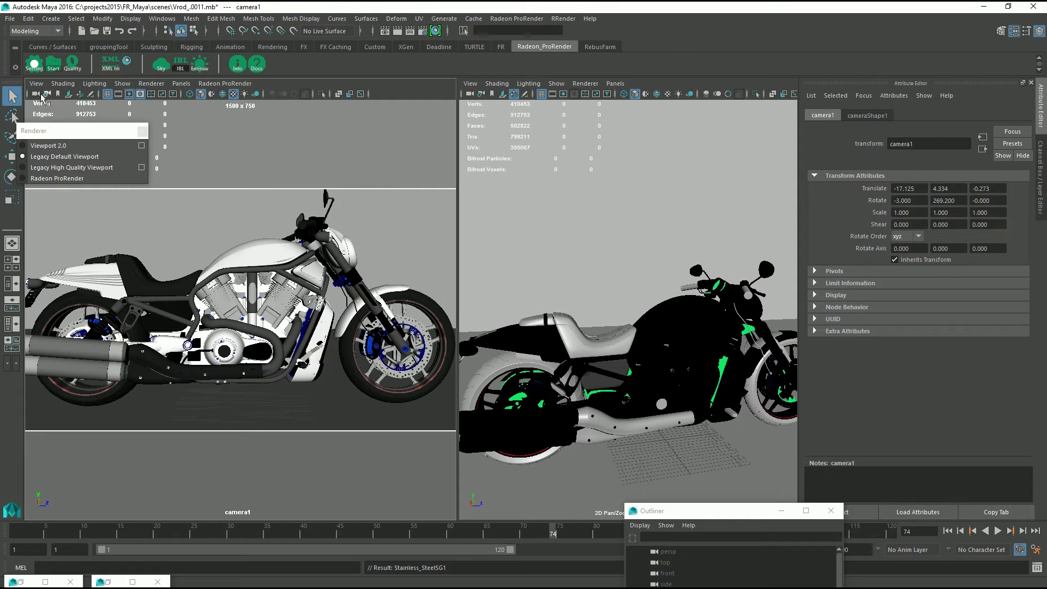
{"action": "left_click", "coordinate": [868, 116]}
{"action": "scroll", "coordinate": [883, 297], "scroll_direction": "down", "scroll_amount": 5}
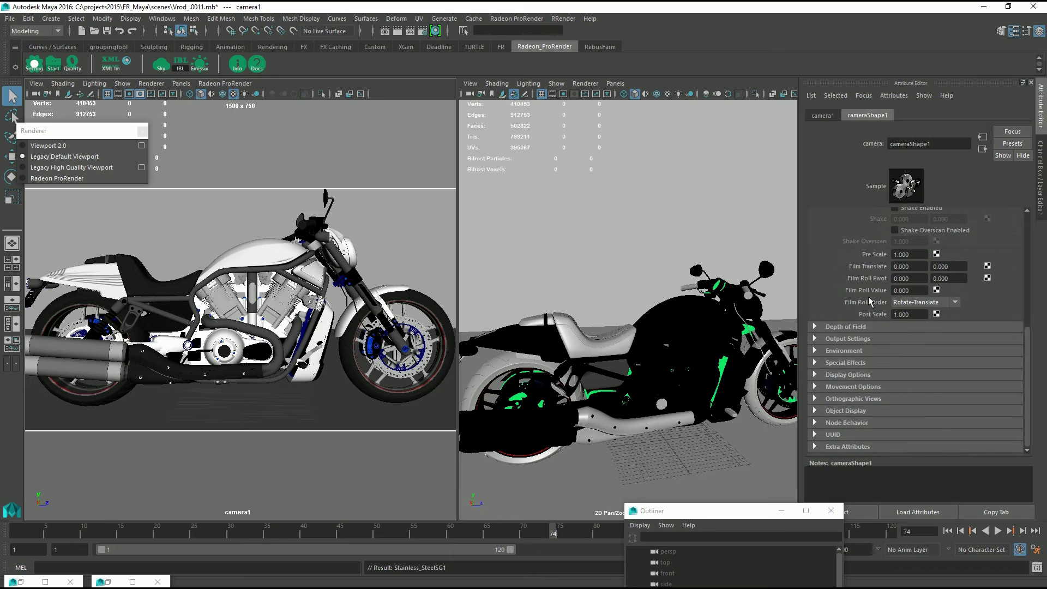
{"action": "left_click", "coordinate": [836, 326]}
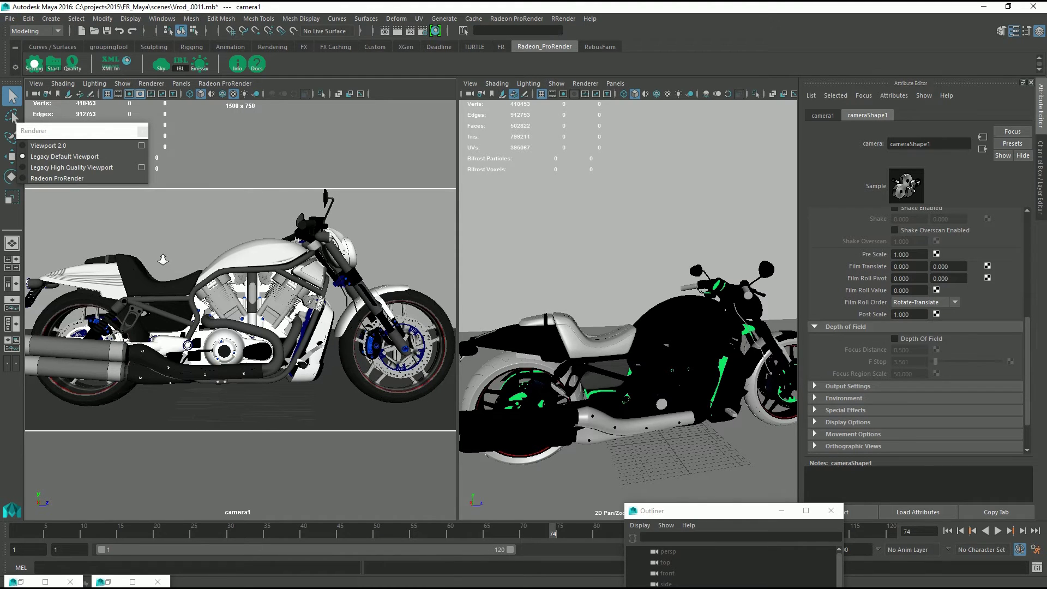
Bring camera1 closer to the motorcycle and render the view with Radeon ProRender again.
{"action": "scroll", "coordinate": [163, 260], "scroll_direction": "up", "scroll_amount": 2}
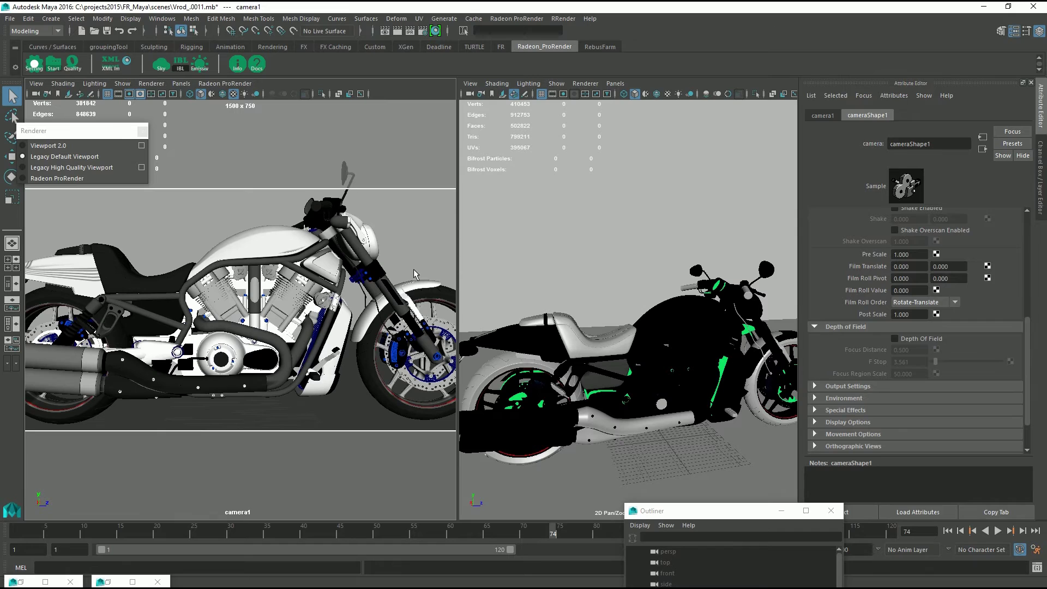
{"action": "left_click", "coordinate": [64, 179]}
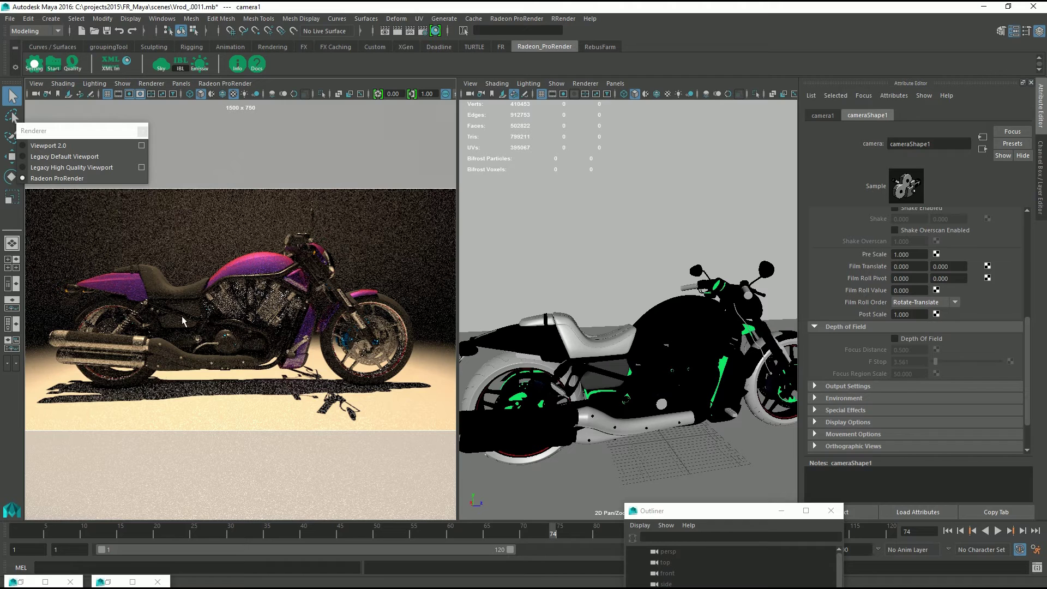
{"action": "key", "text": "alt"}
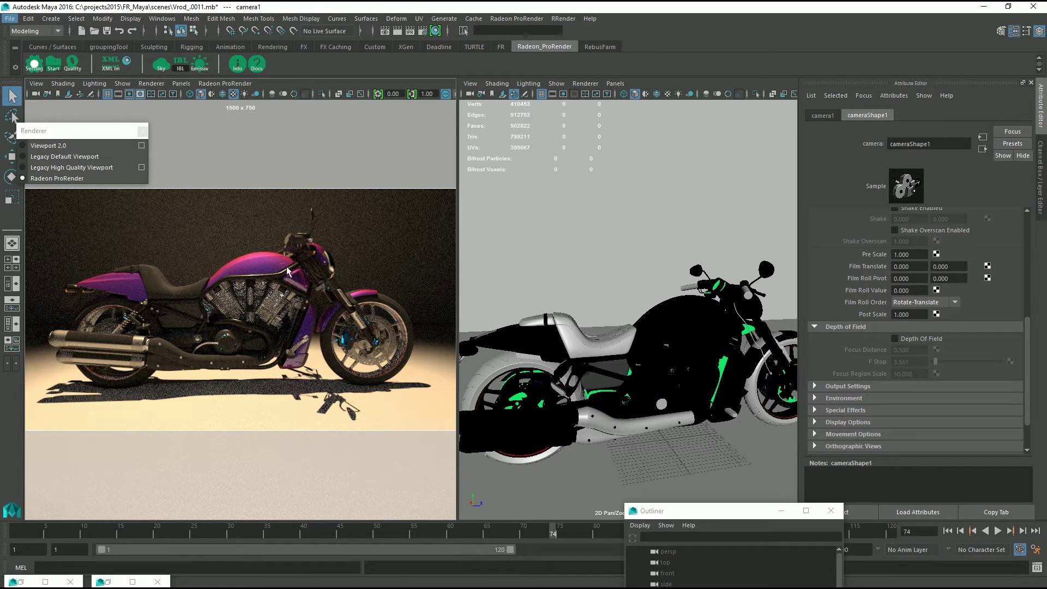
Clear the Stainless_Steel network from the Hypershade work area and add the Car_Paint_Pearlescent material to it.
{"action": "left_click", "coordinate": [109, 582]}
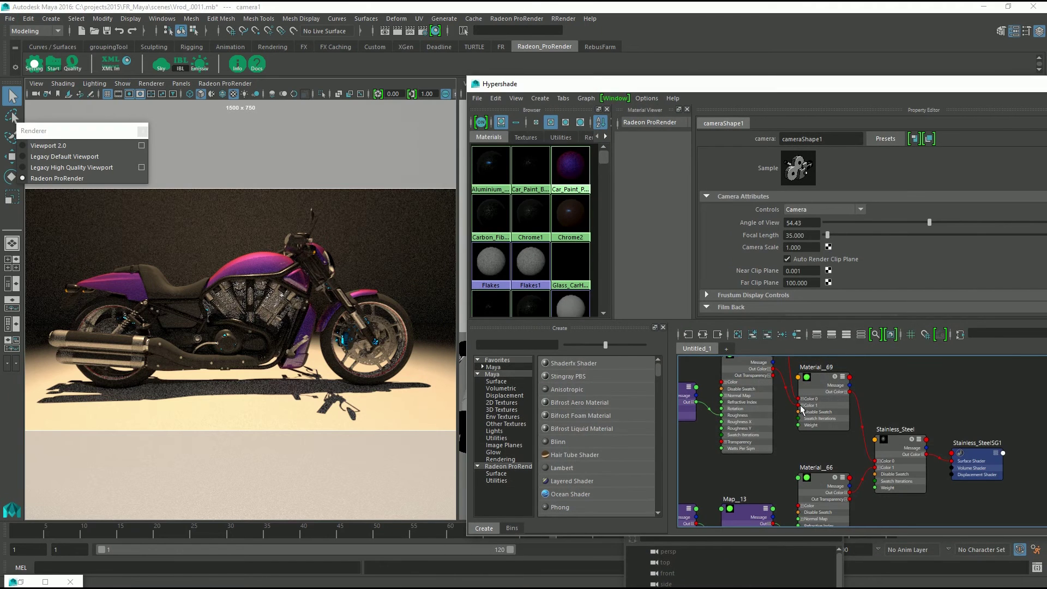
{"action": "scroll", "coordinate": [834, 417], "scroll_direction": "down", "scroll_amount": 4}
{"action": "scroll", "coordinate": [871, 452], "scroll_direction": "down", "scroll_amount": 5}
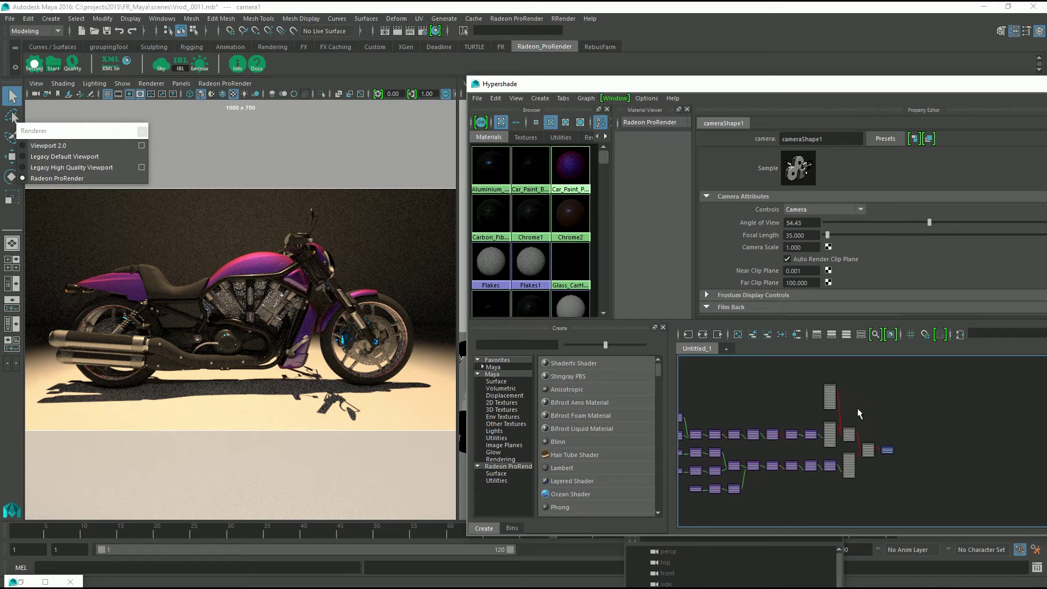
{"action": "scroll", "coordinate": [872, 451], "scroll_direction": "down", "scroll_amount": 3}
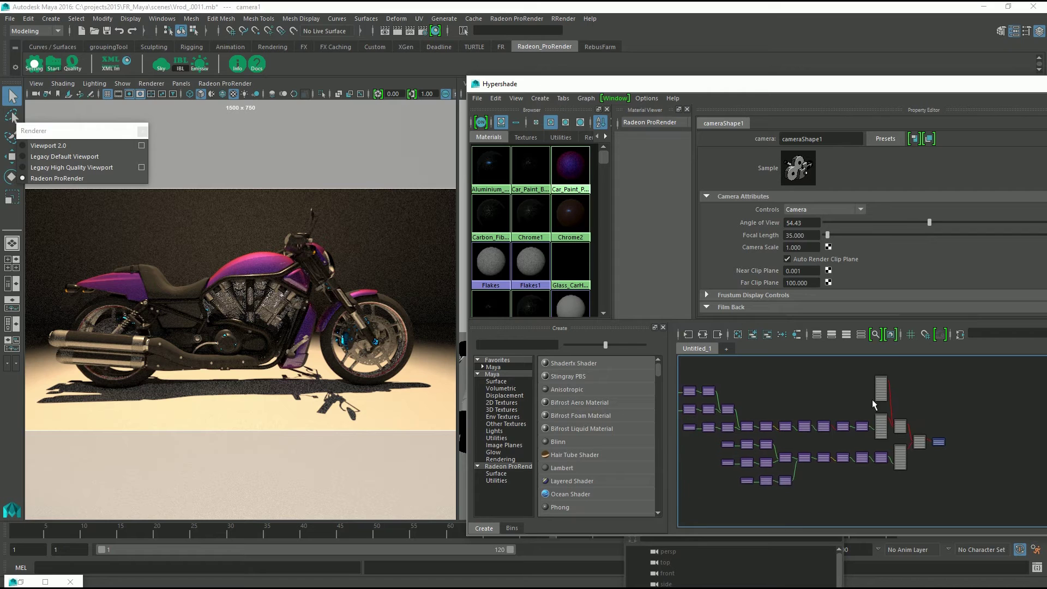
{"action": "left_click", "coordinate": [738, 334]}
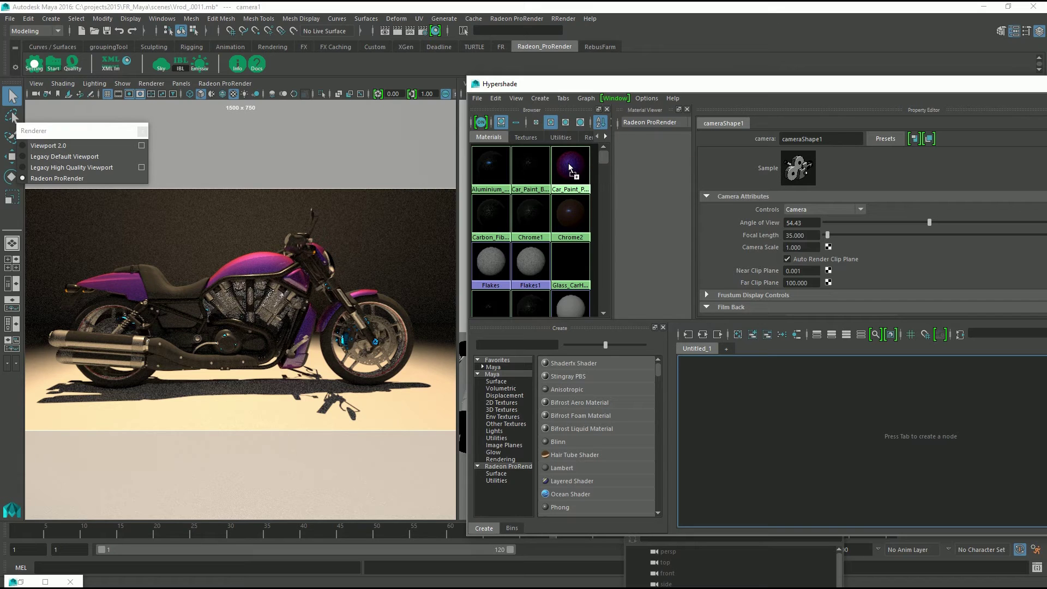
{"action": "middle_click_drag", "start_coordinate": [862, 437], "coordinate": [881, 444]}
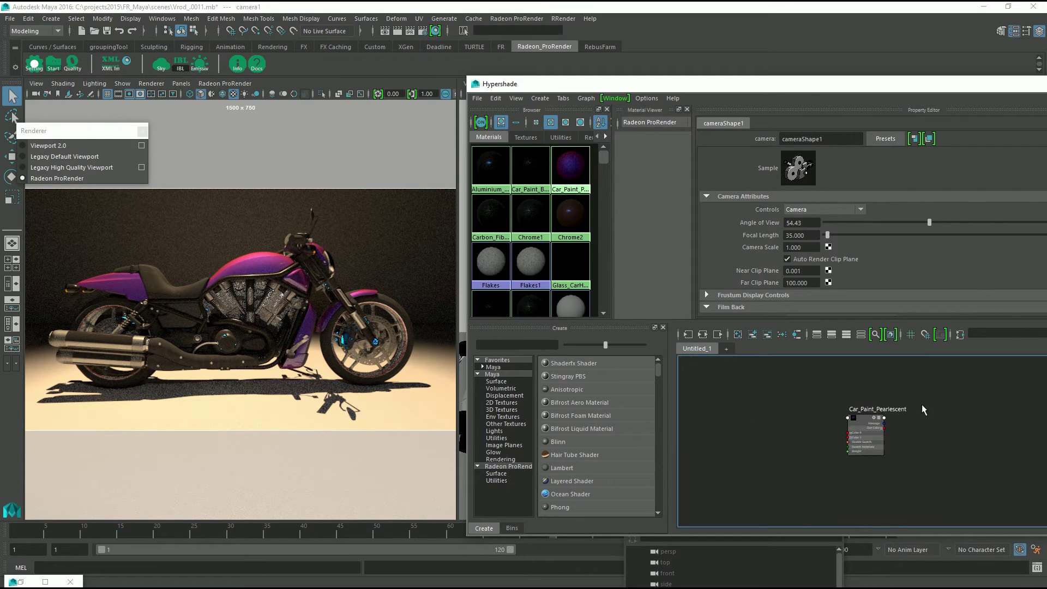
Graph the input and output connections of the Car_Paint_Pearlescent material.
{"action": "left_click", "coordinate": [894, 431]}
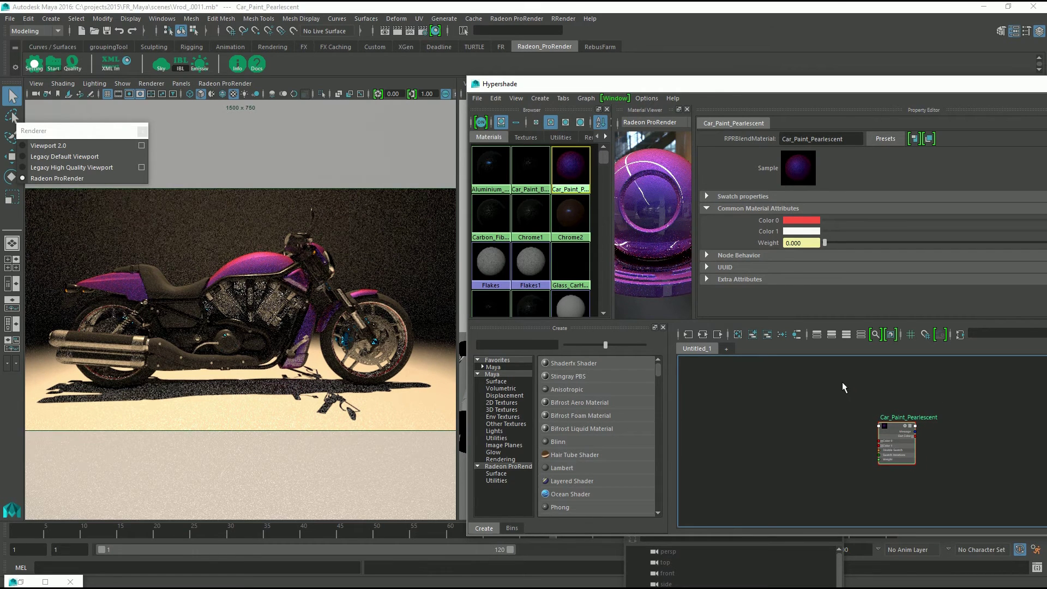
{"action": "left_click_drag", "start_coordinate": [894, 428], "coordinate": [883, 417]}
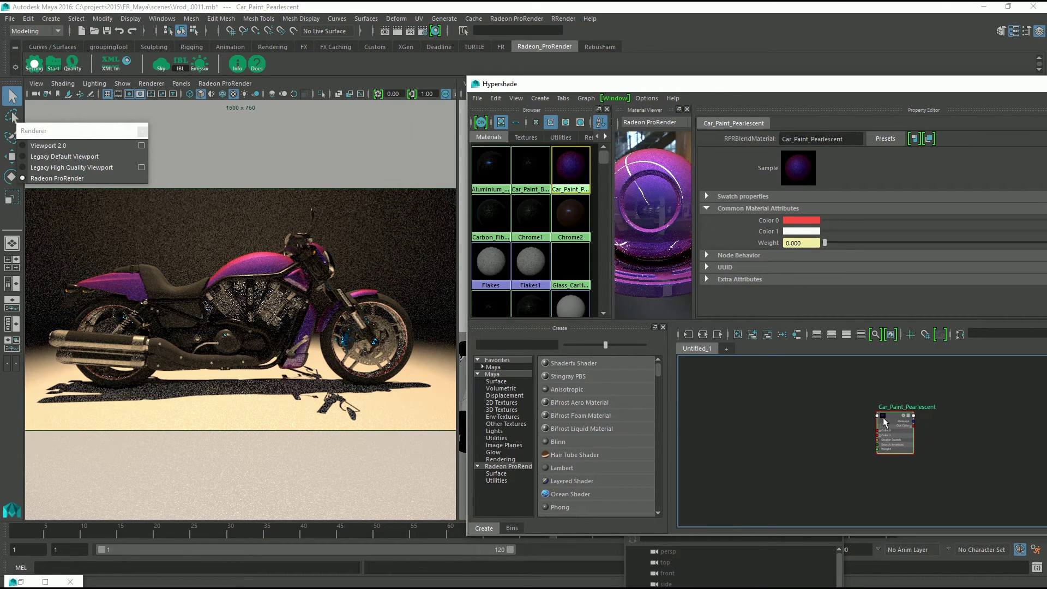
{"action": "left_click", "coordinate": [703, 335]}
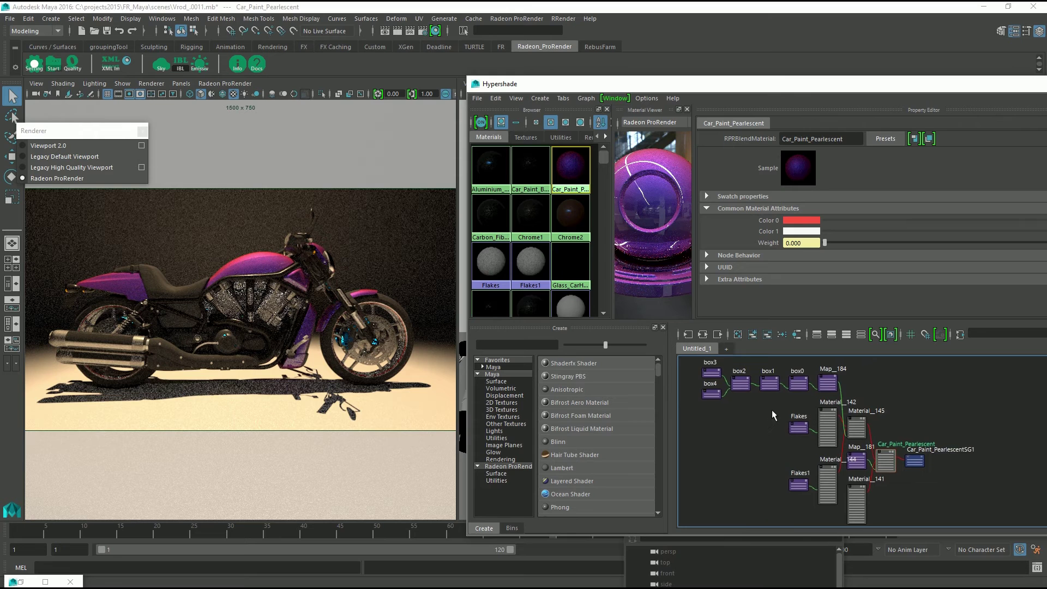
{"action": "scroll", "coordinate": [845, 431], "scroll_direction": "up", "scroll_amount": 4}
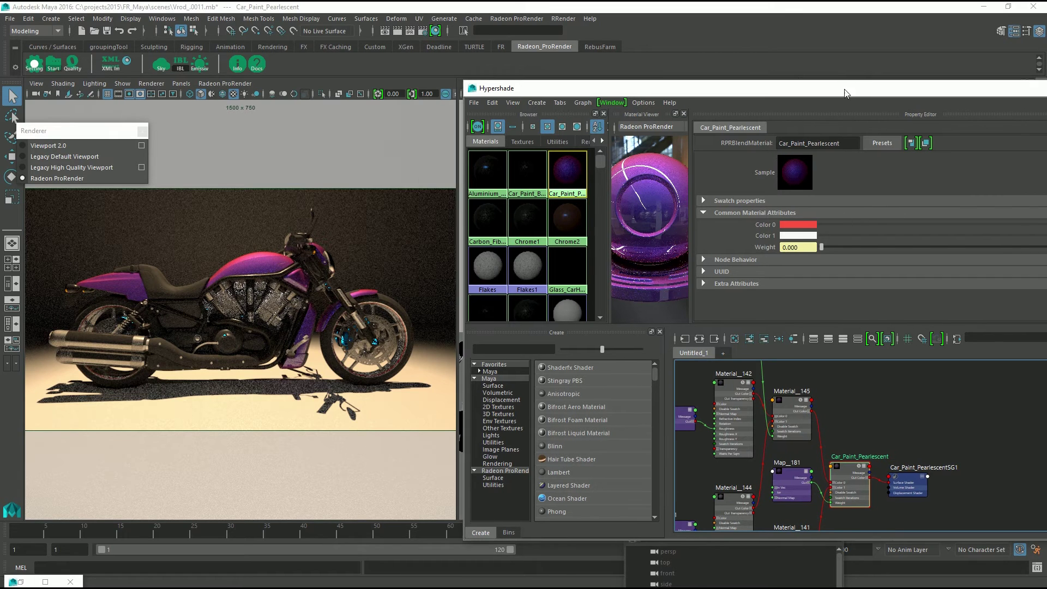
Follow Car_Paint_Pearlescent's inputs through Material__145 to Material__142 and set its color to orange-red with hue 3.300, saturation 1.000 and value 1.000.
{"action": "left_click_drag", "start_coordinate": [849, 84], "coordinate": [711, 62]}
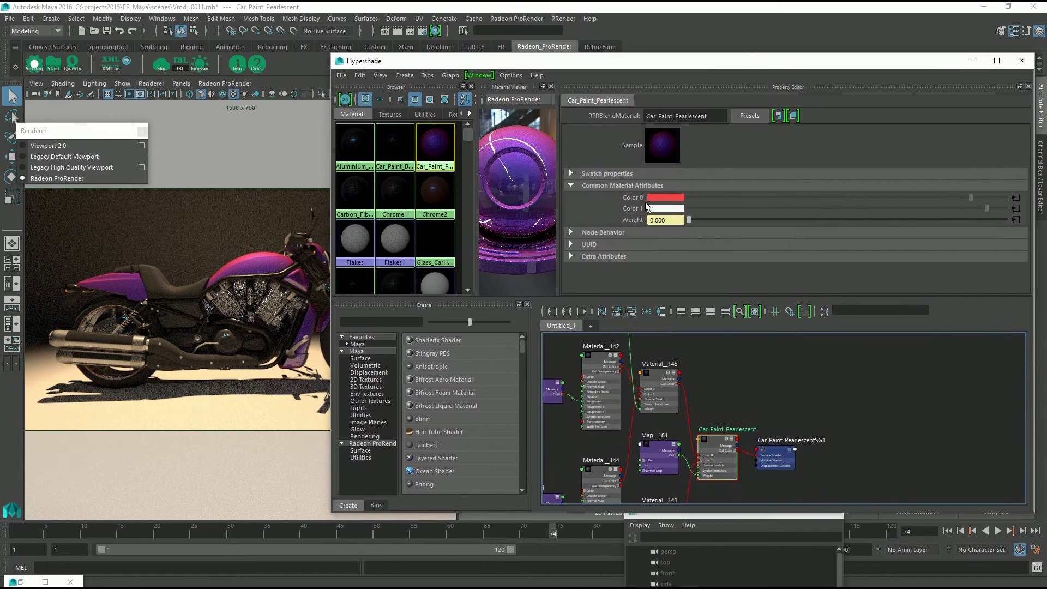
{"action": "left_click", "coordinate": [1015, 207]}
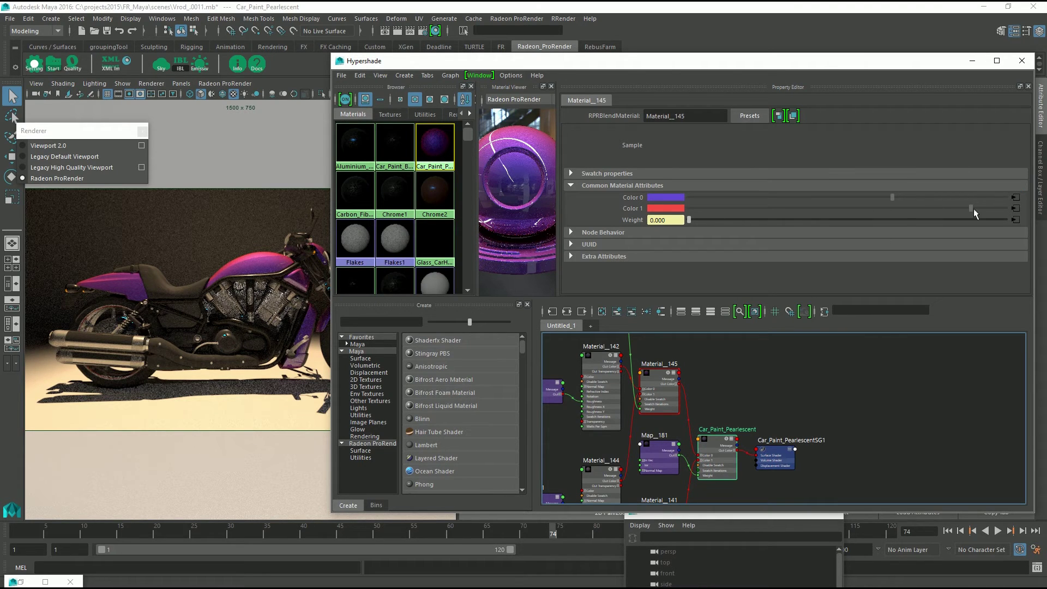
{"action": "left_click", "coordinate": [1015, 198]}
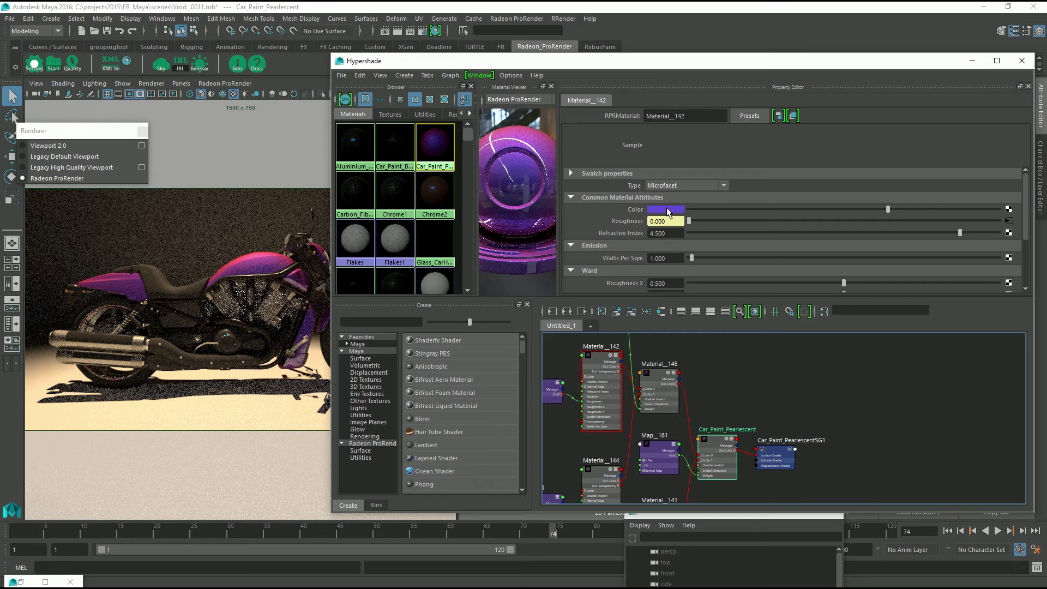
{"action": "left_click", "coordinate": [666, 209]}
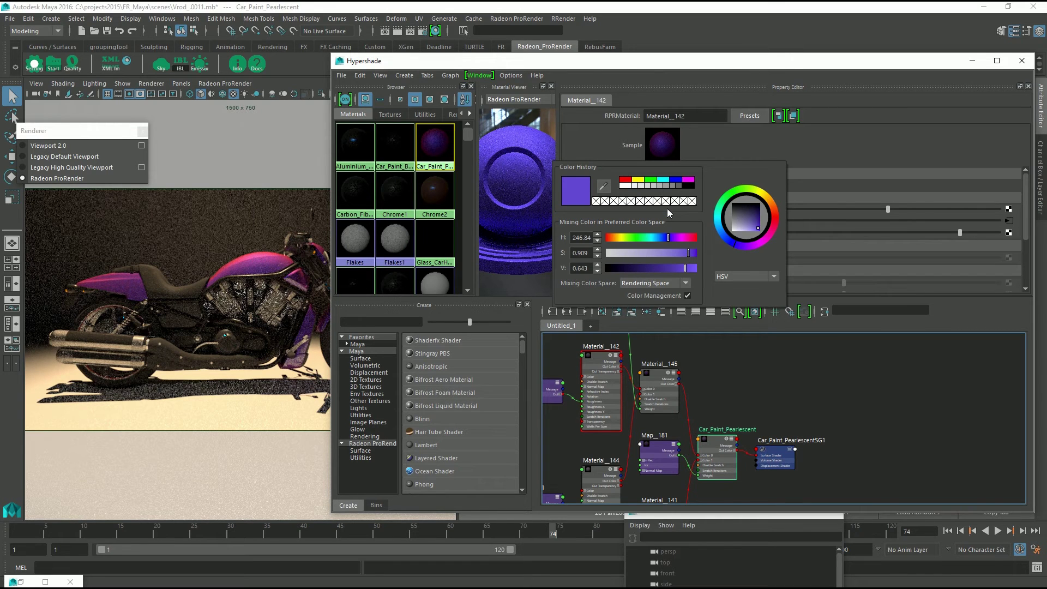
{"action": "left_click", "coordinate": [611, 240]}
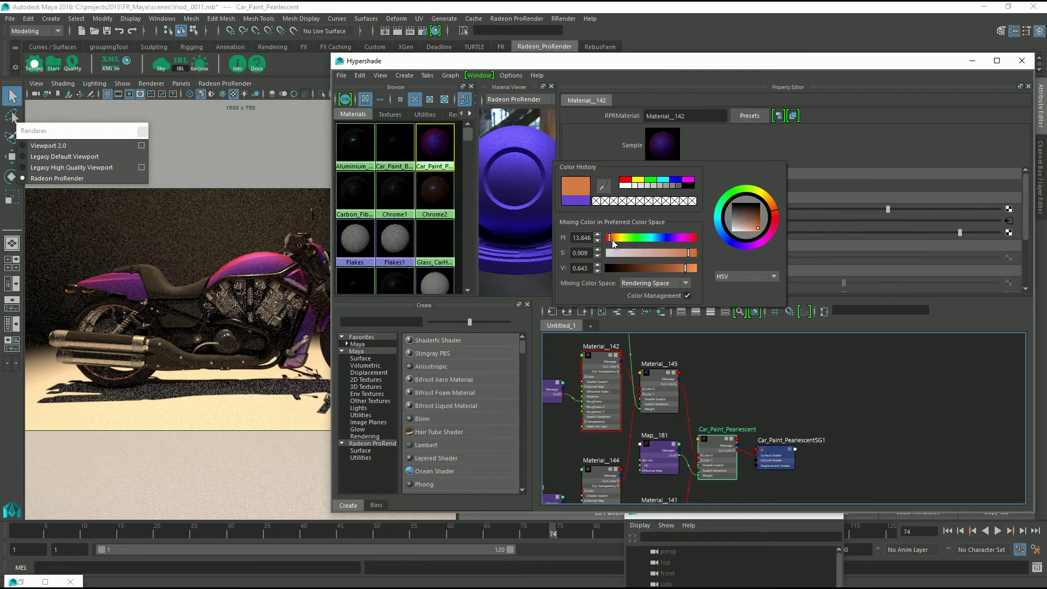
{"action": "left_click", "coordinate": [698, 269]}
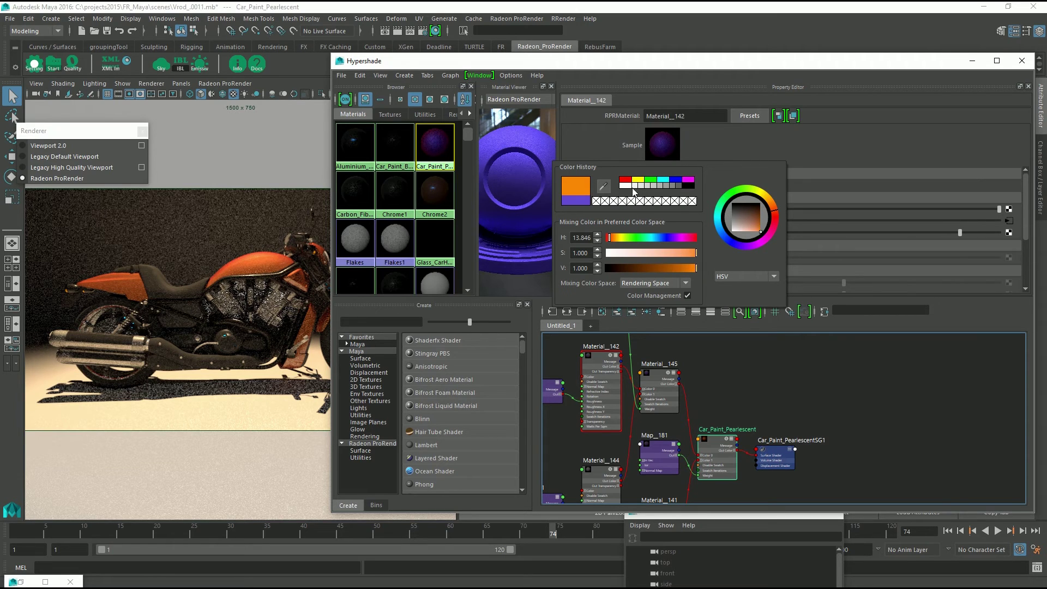
{"action": "left_click", "coordinate": [777, 220]}
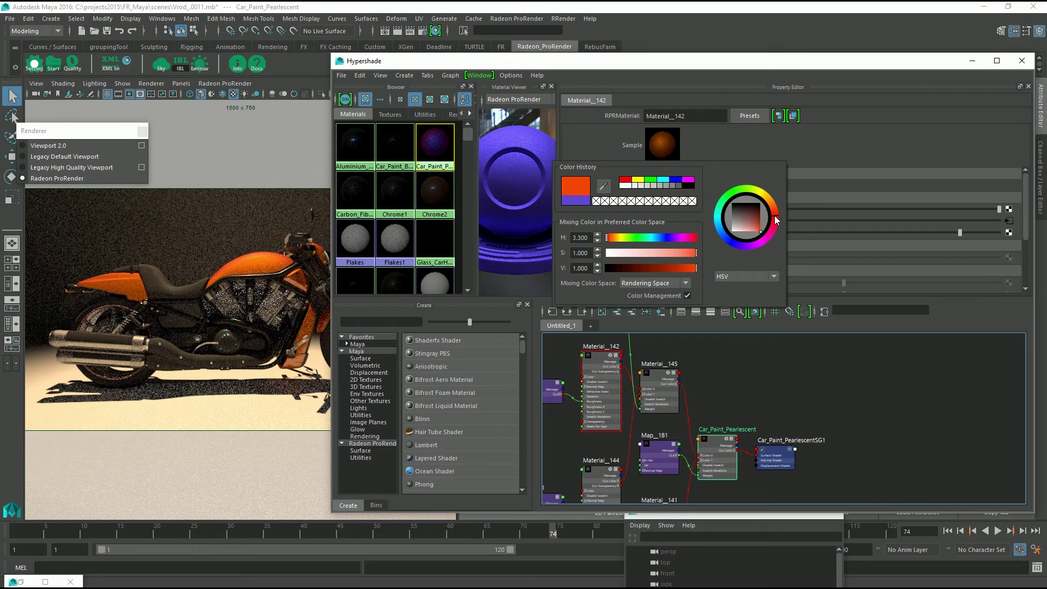
Apply the orange-red, then change Material__142's color to orange with hue about 13, saturation 1.000 and value 1.000.
{"action": "left_click", "coordinate": [843, 154]}
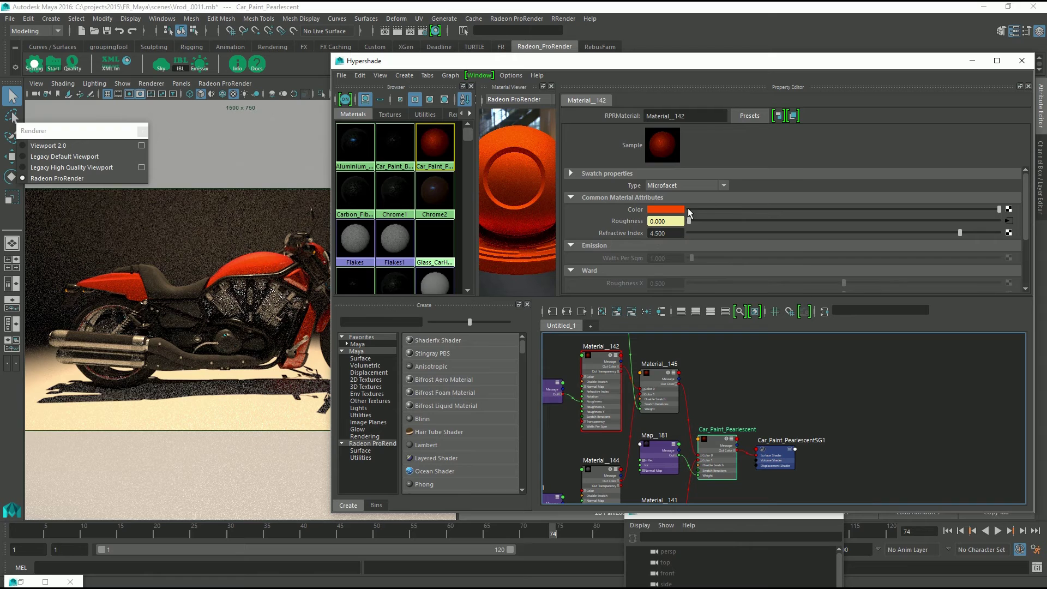
{"action": "left_click", "coordinate": [679, 210]}
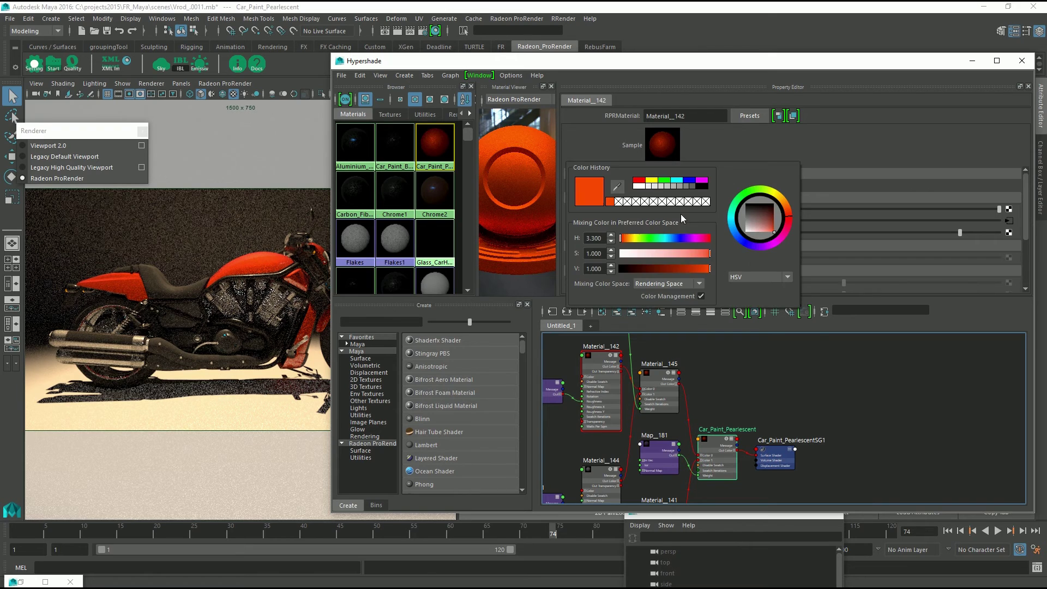
{"action": "left_click", "coordinate": [789, 211]}
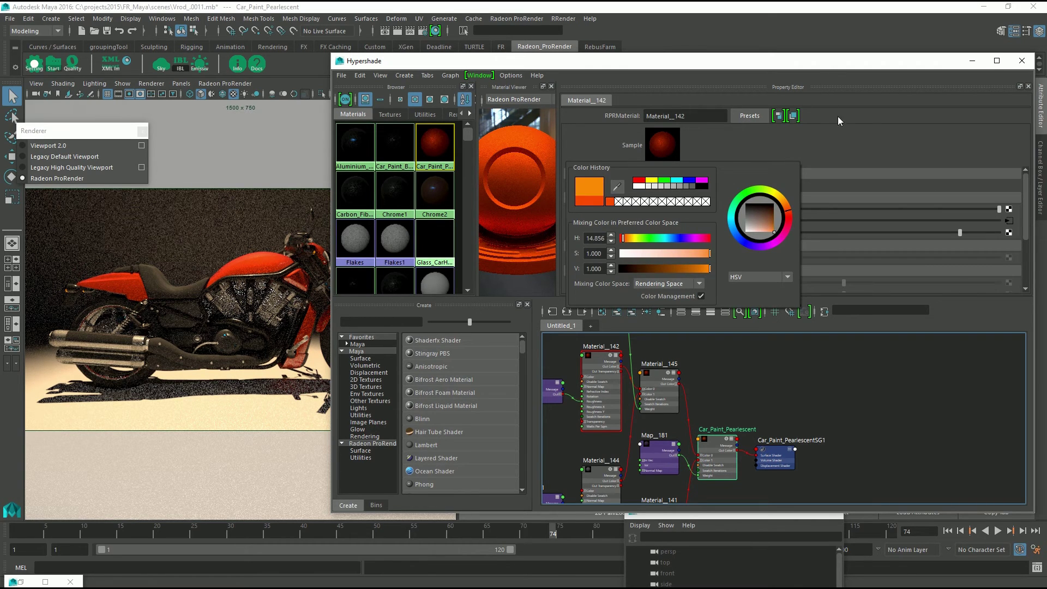
{"action": "left_click", "coordinate": [819, 159]}
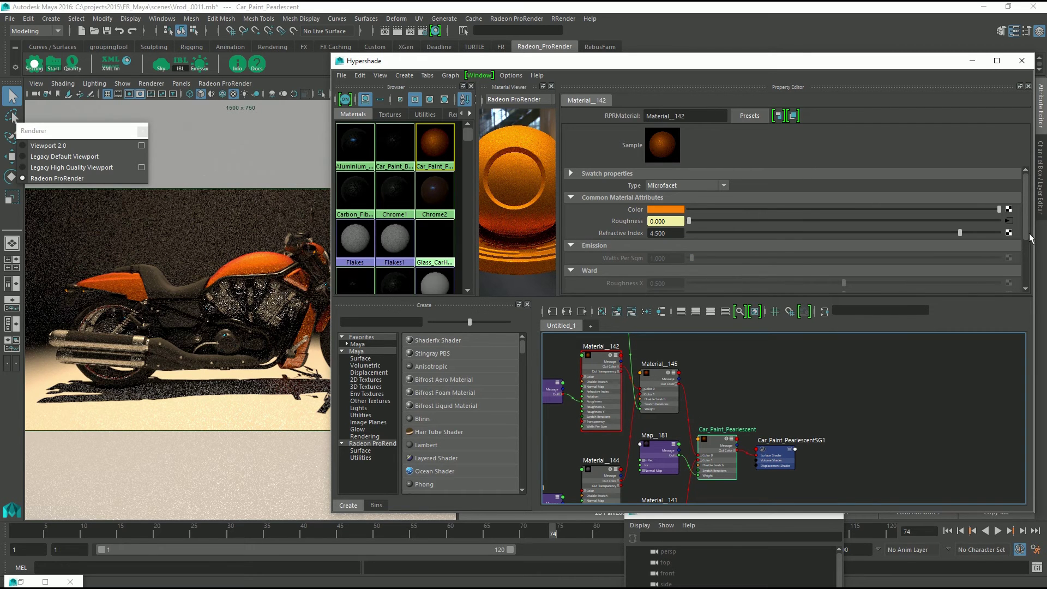
Follow Material__145's Color 1 to Material__144 and set its color to light orange with hue 12.648, saturation 0.923 and value 1.000.
{"action": "left_click", "coordinate": [653, 374]}
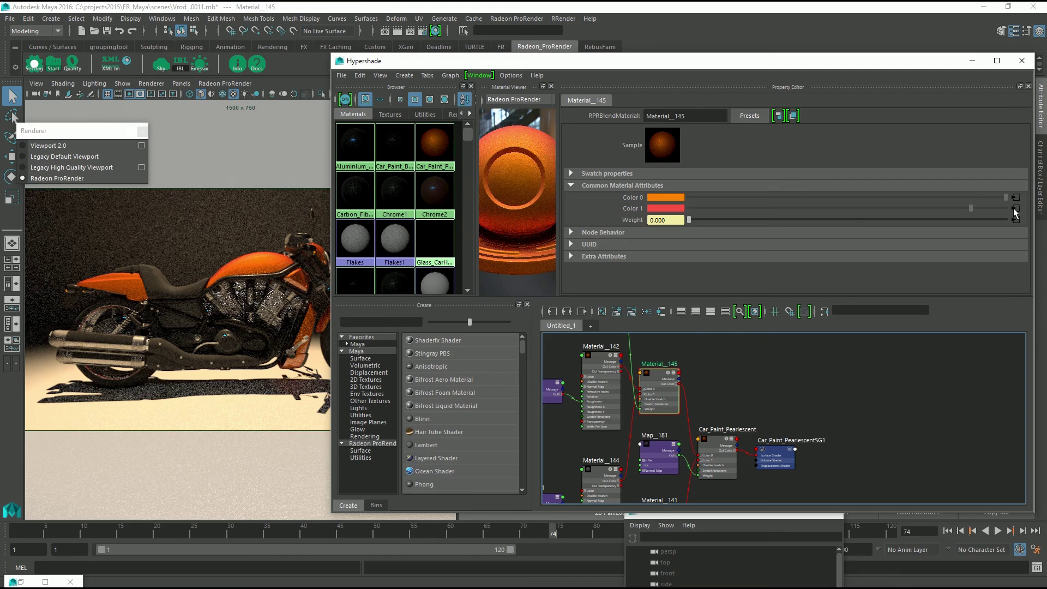
{"action": "left_click", "coordinate": [1014, 208]}
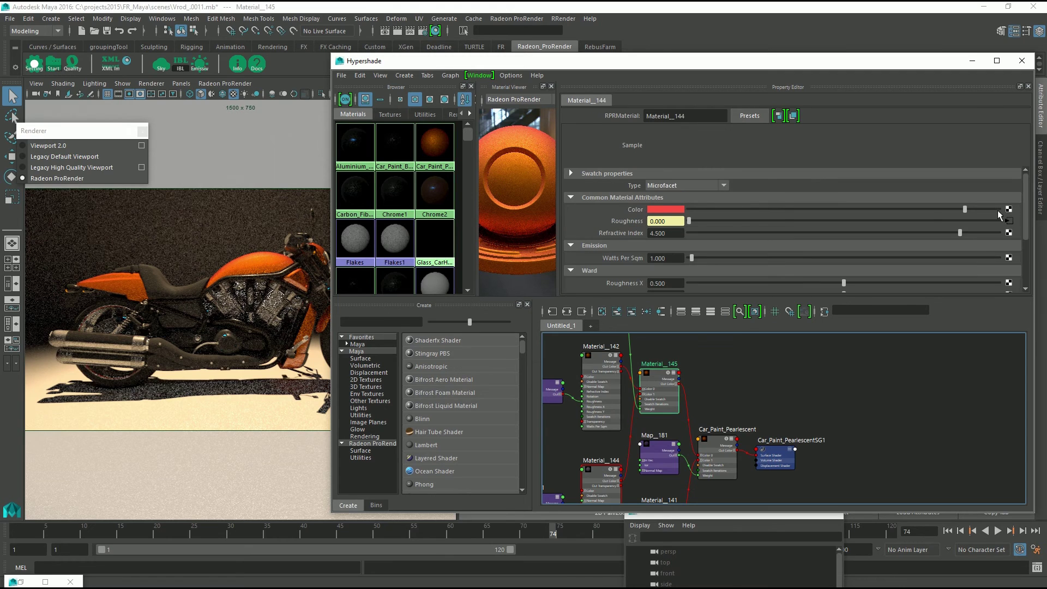
{"action": "left_click", "coordinate": [657, 209]}
{"action": "left_click", "coordinate": [587, 204]}
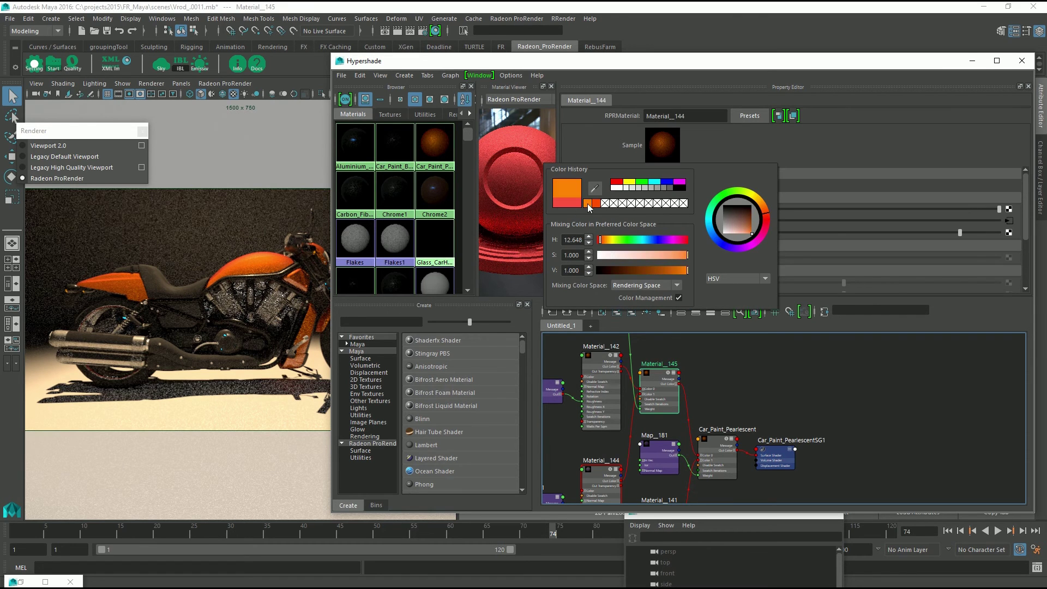
{"action": "left_click", "coordinate": [677, 256]}
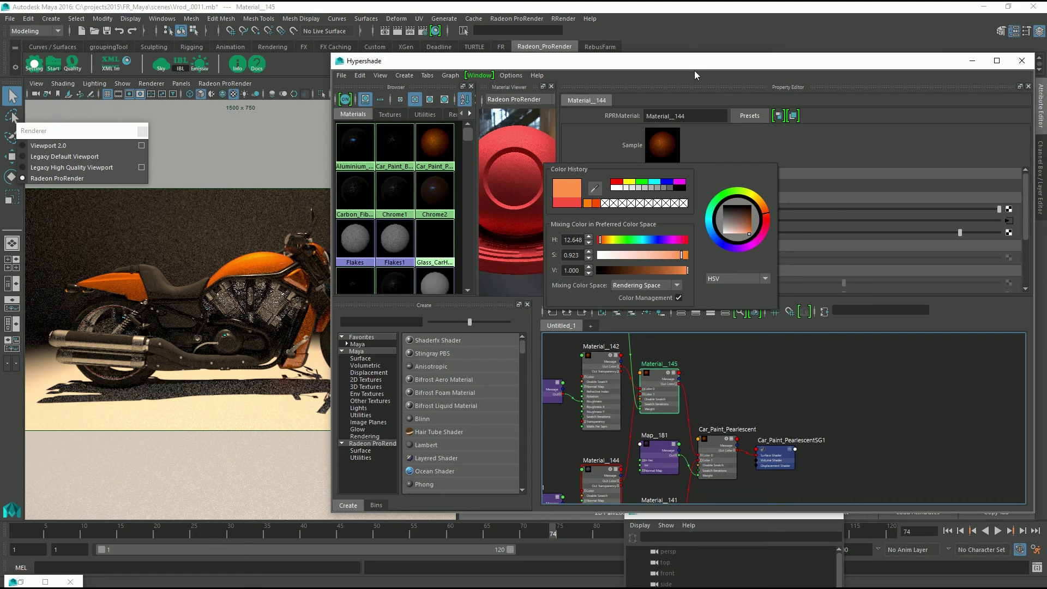
{"action": "left_click", "coordinate": [839, 144]}
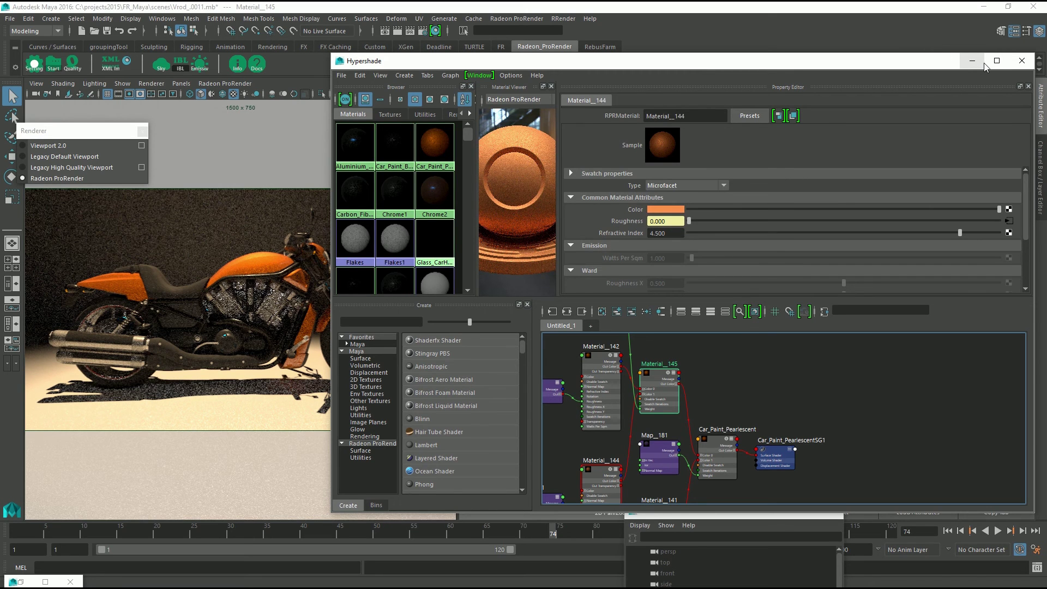
Locate Material__141 in the car paint network and examine its reflection properties.
{"action": "middle_click_drag", "start_coordinate": [712, 403], "coordinate": [722, 402], "text": "alt"}
{"action": "right_click_drag", "start_coordinate": [722, 403], "coordinate": [706, 411], "text": "alt"}
{"action": "scroll", "coordinate": [705, 410], "scroll_direction": "up", "scroll_amount": 8}
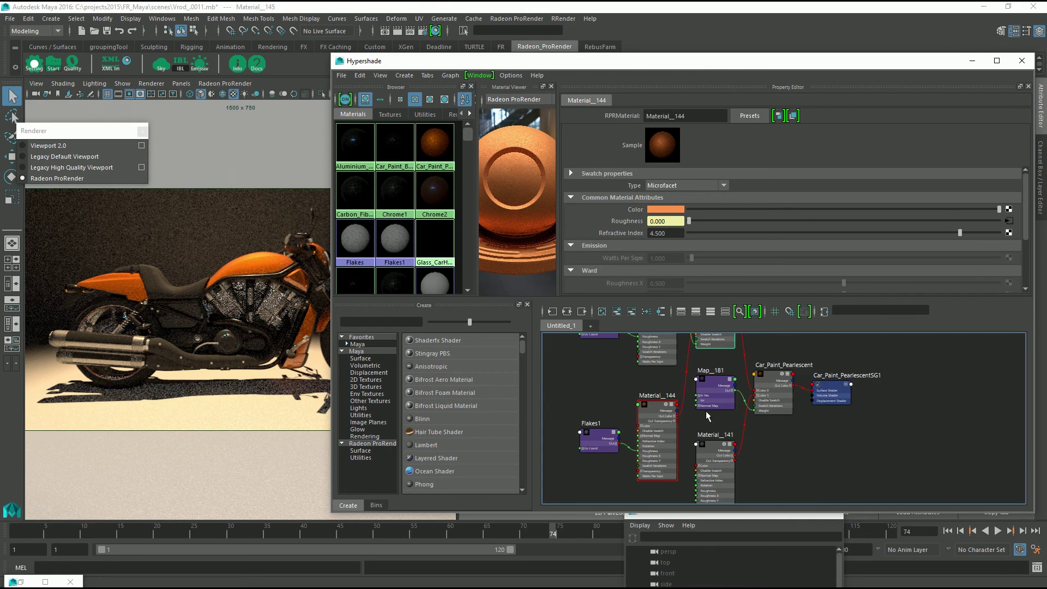
{"action": "scroll", "coordinate": [701, 387], "scroll_direction": "down", "scroll_amount": 6}
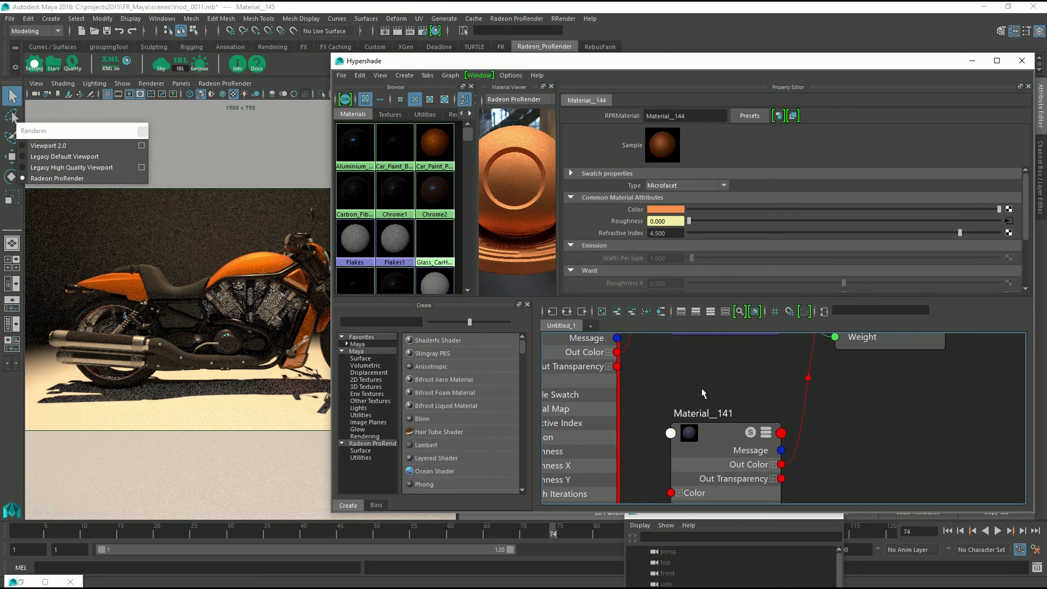
{"action": "scroll", "coordinate": [689, 420], "scroll_direction": "up", "scroll_amount": 6}
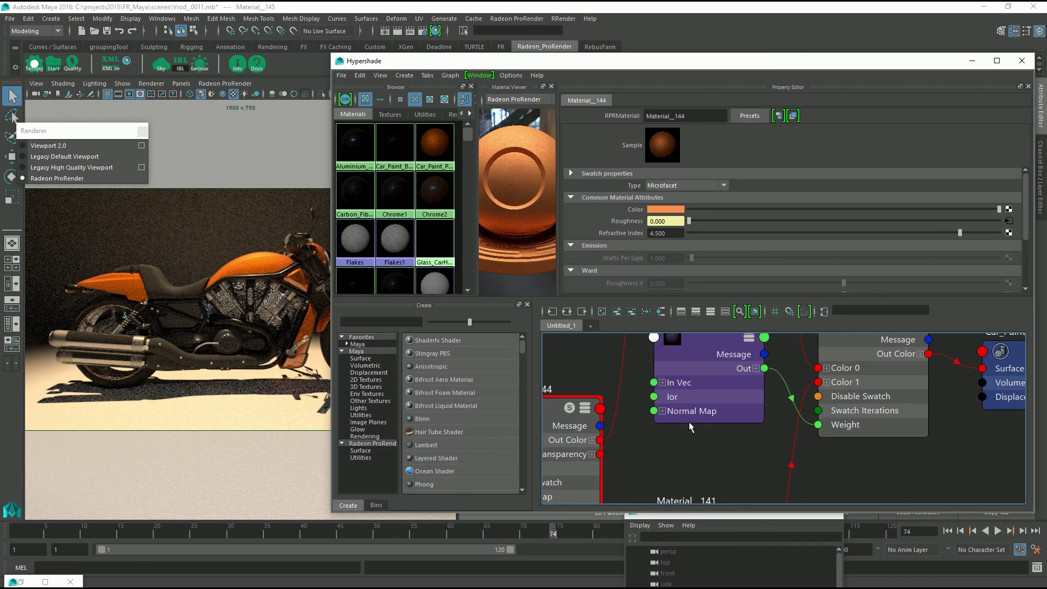
{"action": "middle_click_drag", "start_coordinate": [732, 373], "coordinate": [629, 299], "text": "alt"}
{"action": "left_click", "coordinate": [827, 382]}
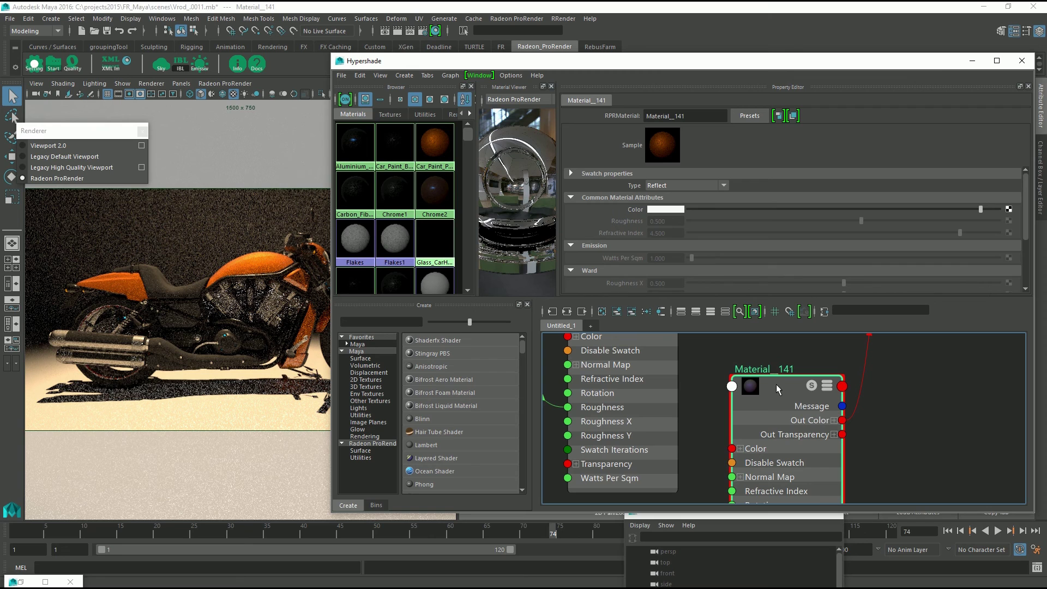
Examine the properties of the Map__181 Fresnel node that feeds the Car_Paint_Pearlescent weight.
{"action": "middle_click_drag", "start_coordinate": [774, 355], "coordinate": [736, 491], "text": "alt"}
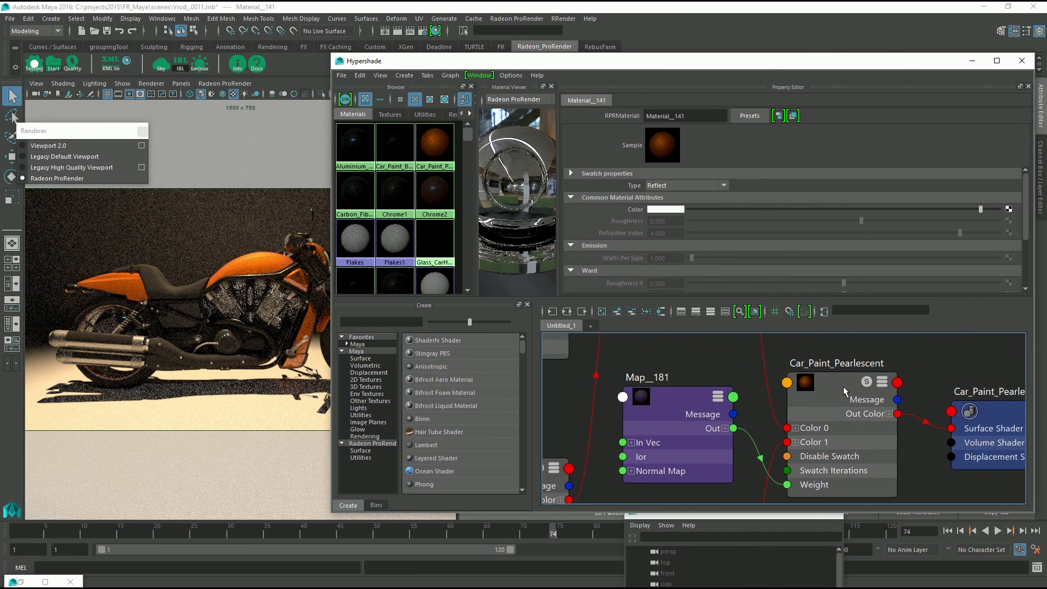
{"action": "mouse_move", "coordinate": [806, 405]}
{"action": "middle_mouse_down", "text": "alt"}
{"action": "mouse_move", "coordinate": [792, 368]}
{"action": "mouse_move", "coordinate": [813, 398]}
{"action": "middle_mouse_up", "text": "alt"}
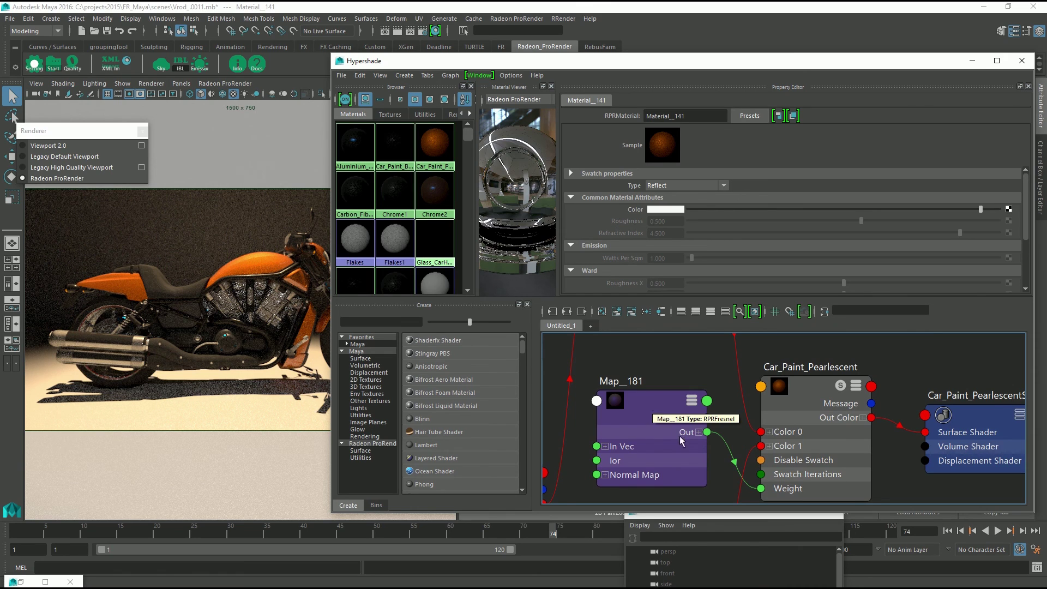
{"action": "left_click_drag", "start_coordinate": [650, 413], "coordinate": [646, 419]}
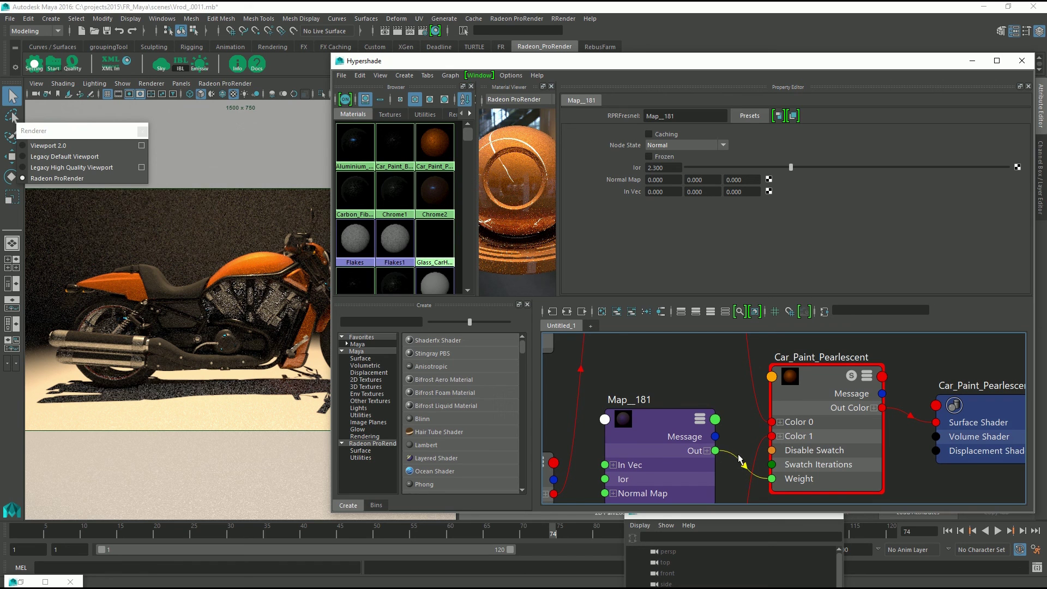
Disconnect Map__181's Out from the Weight of Car_Paint_Pearlescent and display the blend material's attributes.
{"action": "left_click", "coordinate": [736, 475]}
{"action": "key", "text": "Delete"}
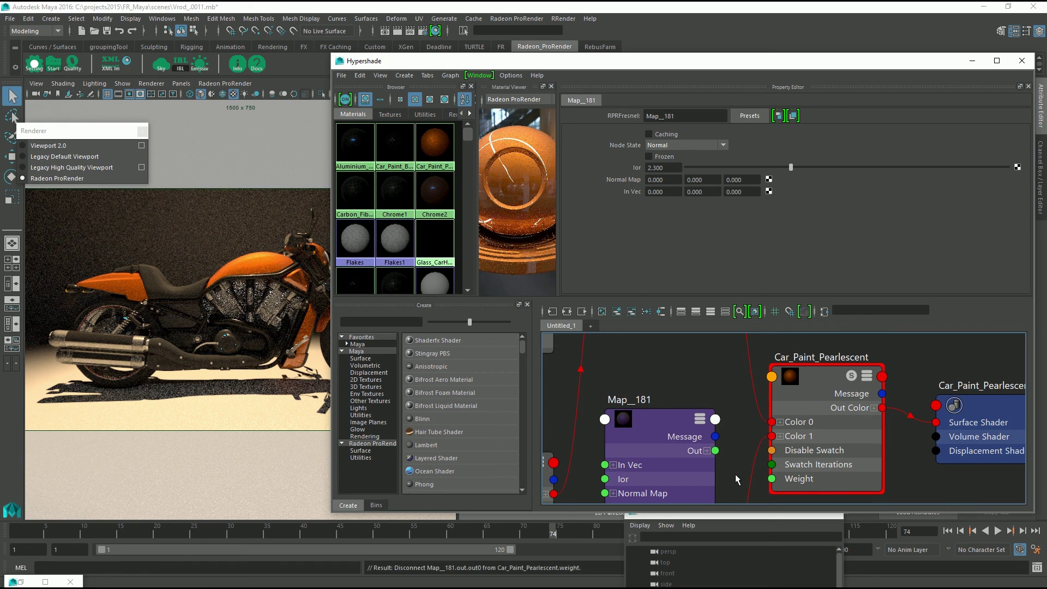
{"action": "left_click", "coordinate": [705, 472]}
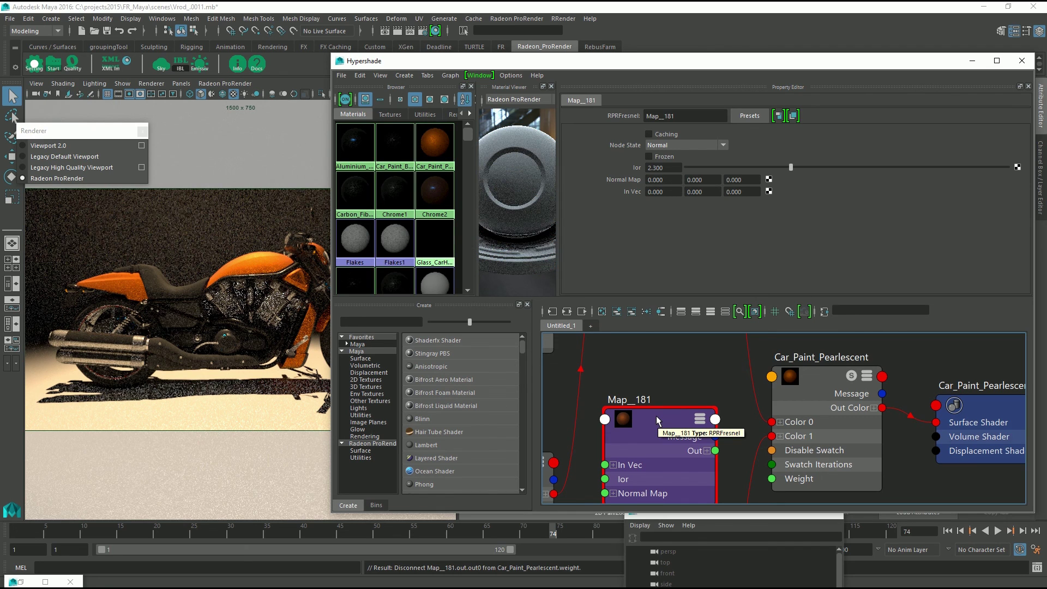
{"action": "left_click", "coordinate": [806, 383]}
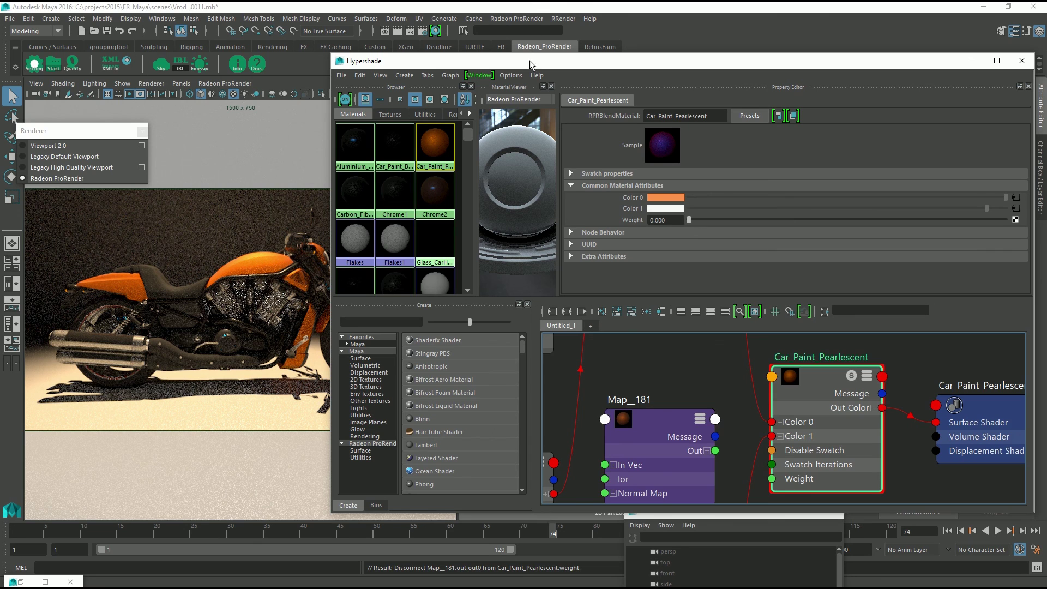